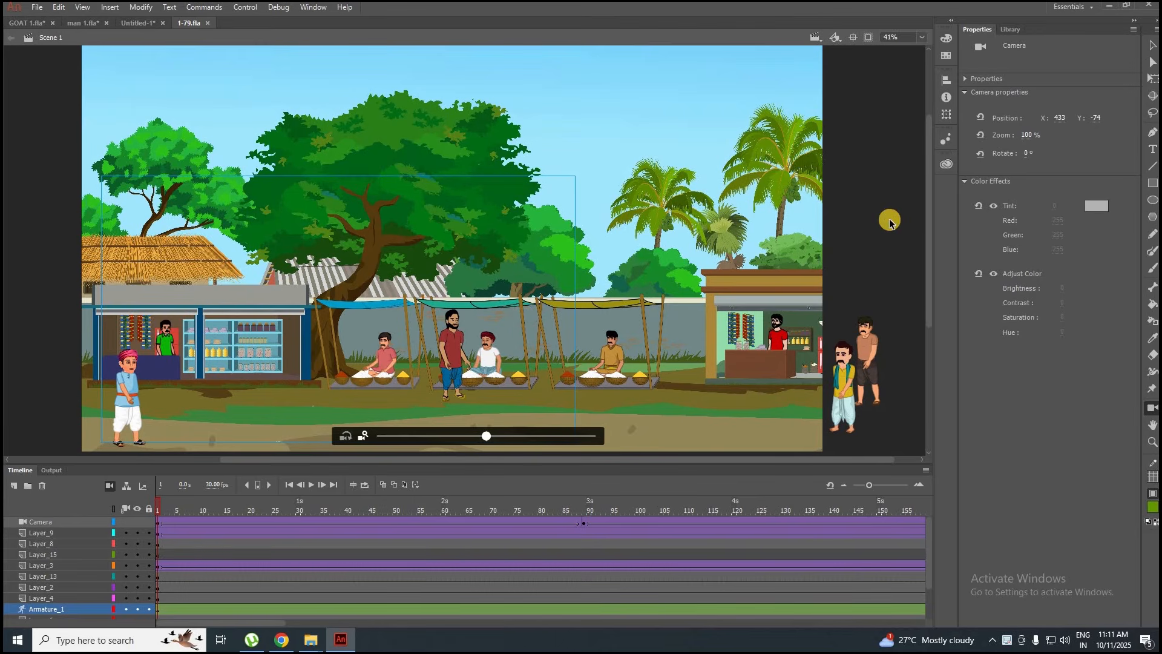
Preview the market scene animation as a test movie and close the preview.
{"action": "key", "text": "ctrl+Return"}
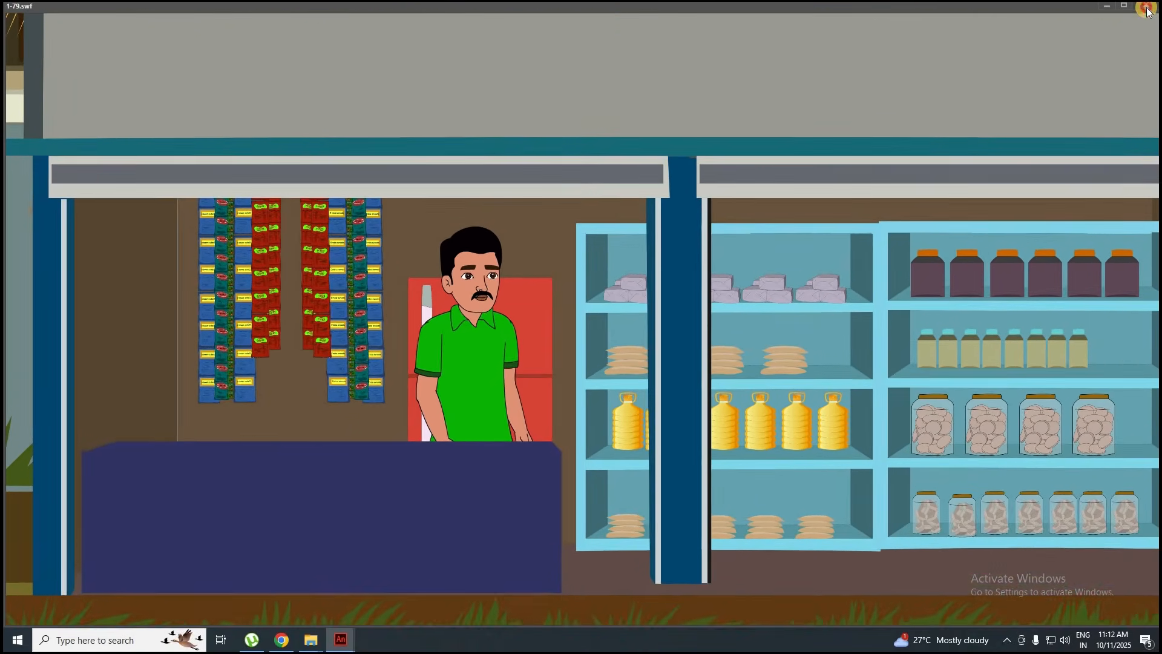
{"action": "left_click", "coordinate": [1148, 11]}
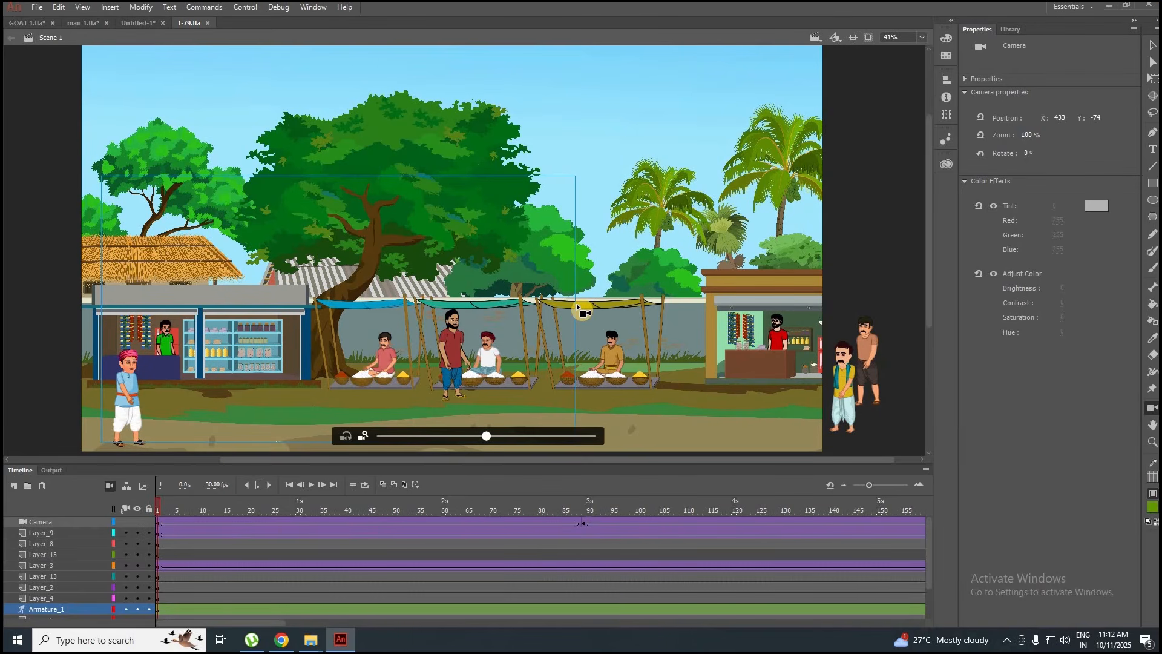
Open the New folder (4) window in File Explorer and look through the background images.
{"action": "mouse_move", "coordinate": [301, 646]}
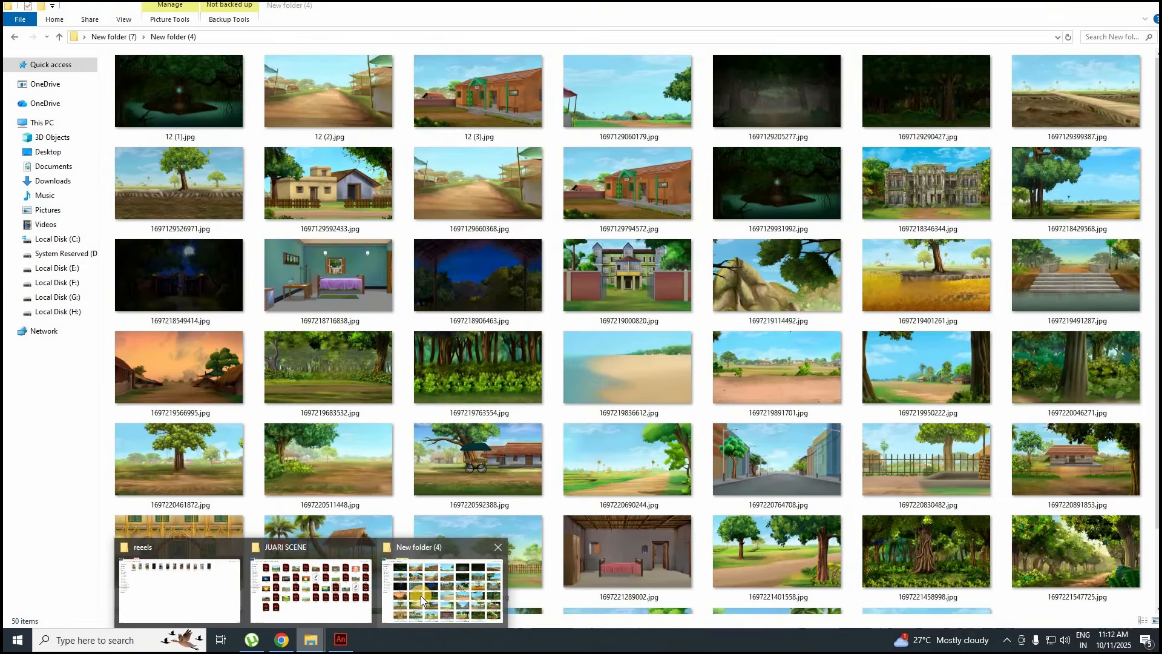
{"action": "left_click", "coordinate": [421, 596]}
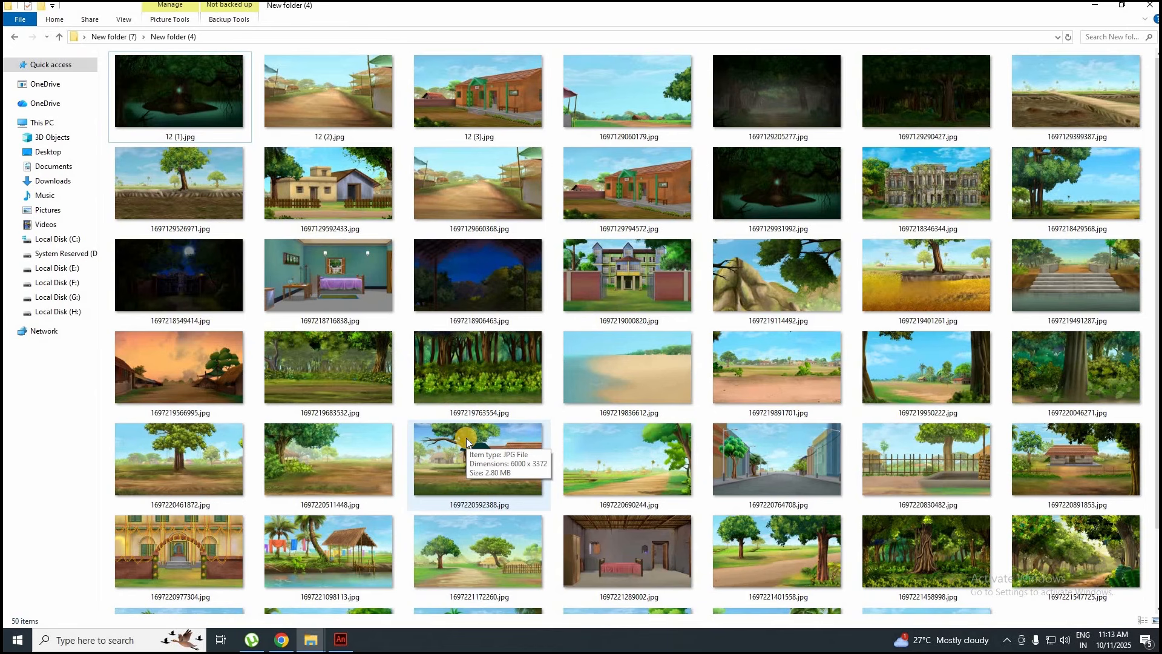
{"action": "scroll", "coordinate": [466, 438], "scroll_direction": "down", "scroll_amount": 3}
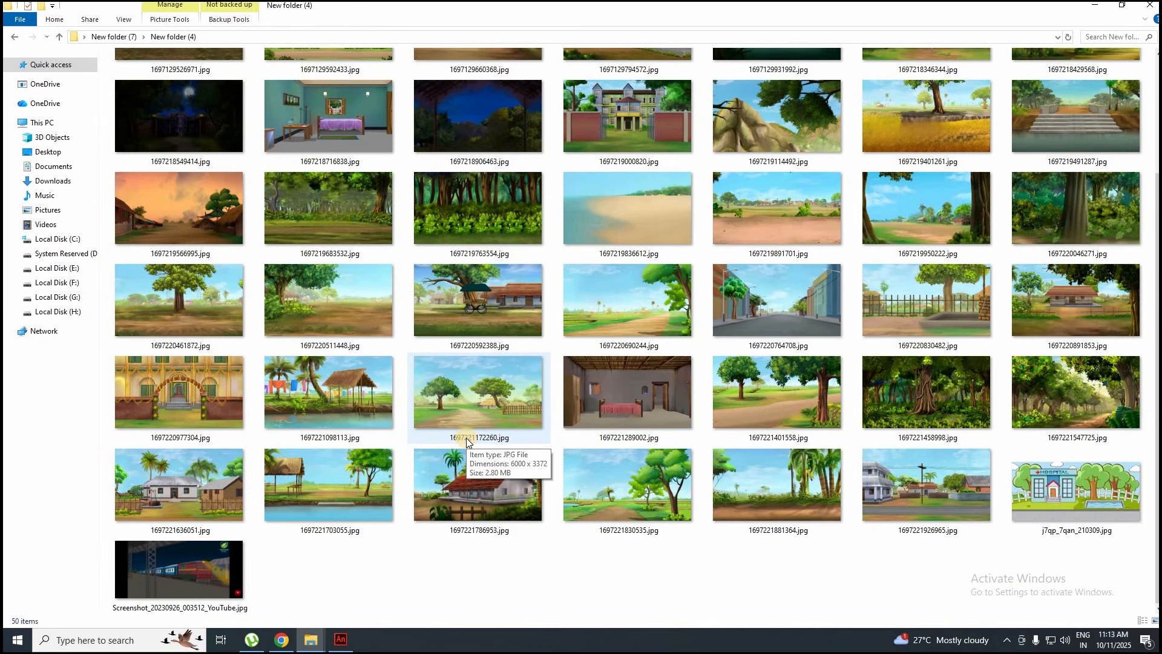
{"action": "scroll", "coordinate": [467, 442], "scroll_direction": "up", "scroll_amount": 3}
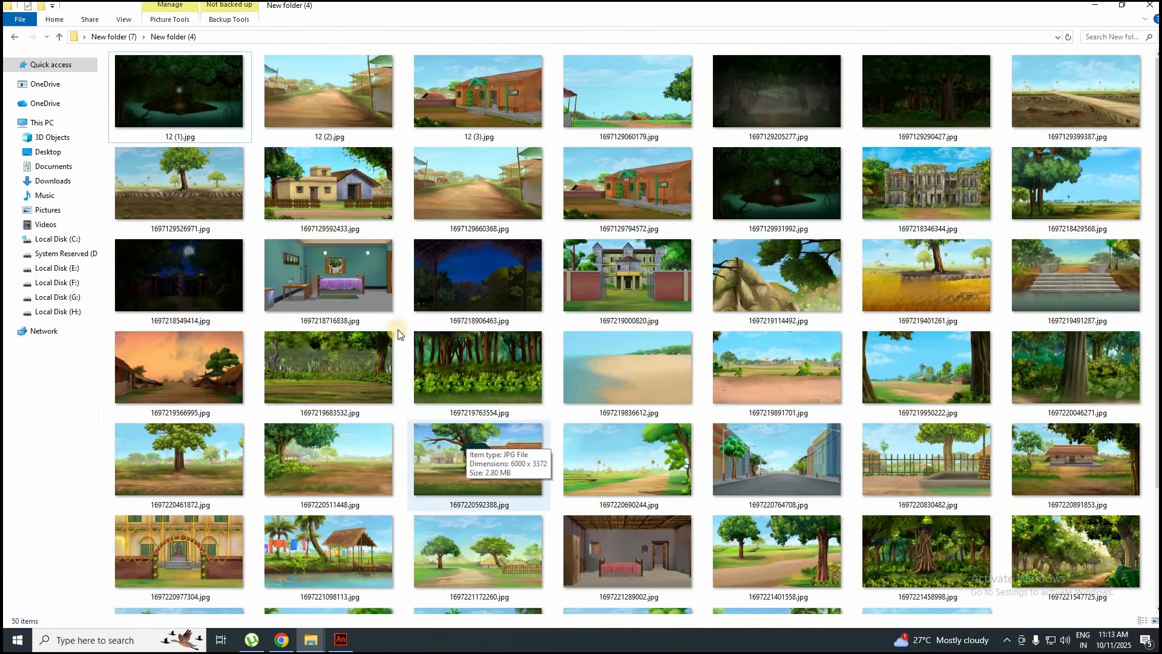
{"action": "left_click", "coordinate": [224, 115]}
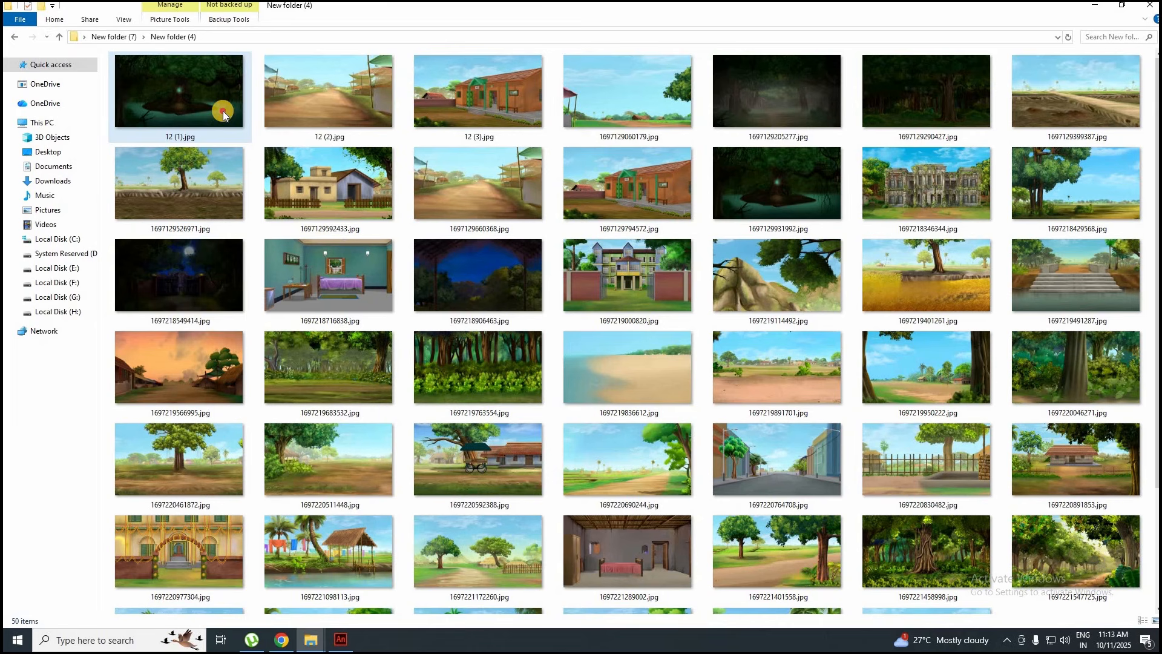
{"action": "left_click", "coordinate": [327, 118]}
{"action": "left_click", "coordinate": [473, 122]}
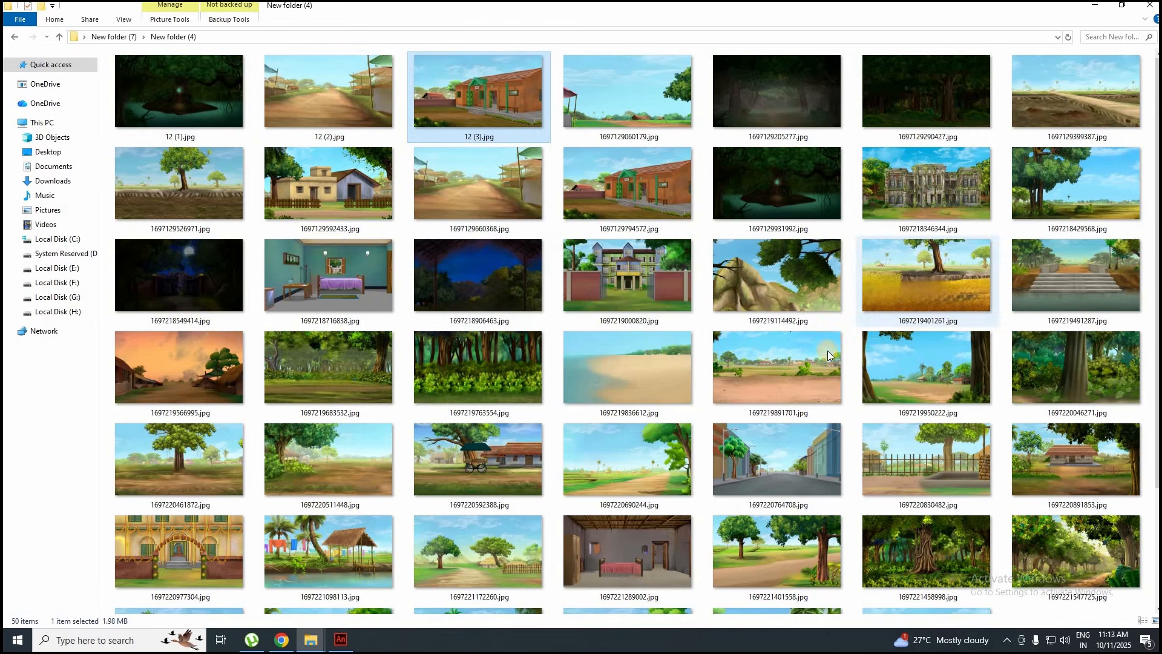
{"action": "left_click", "coordinate": [1116, 281]}
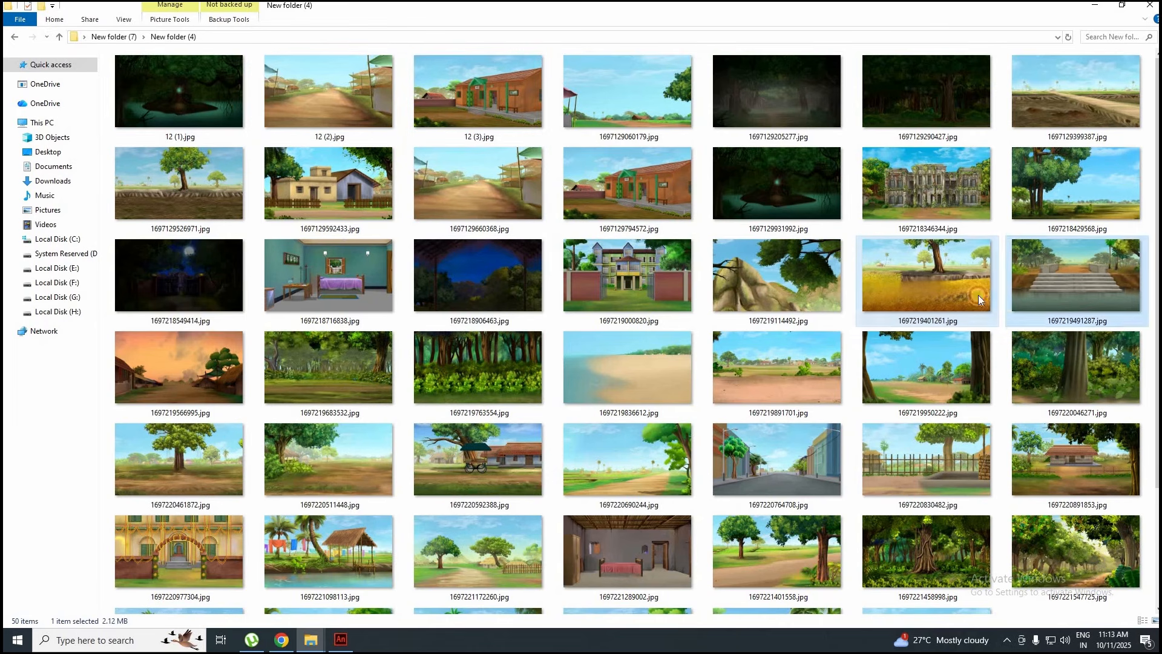
{"action": "left_click", "coordinate": [451, 388]}
{"action": "left_click", "coordinate": [345, 386]}
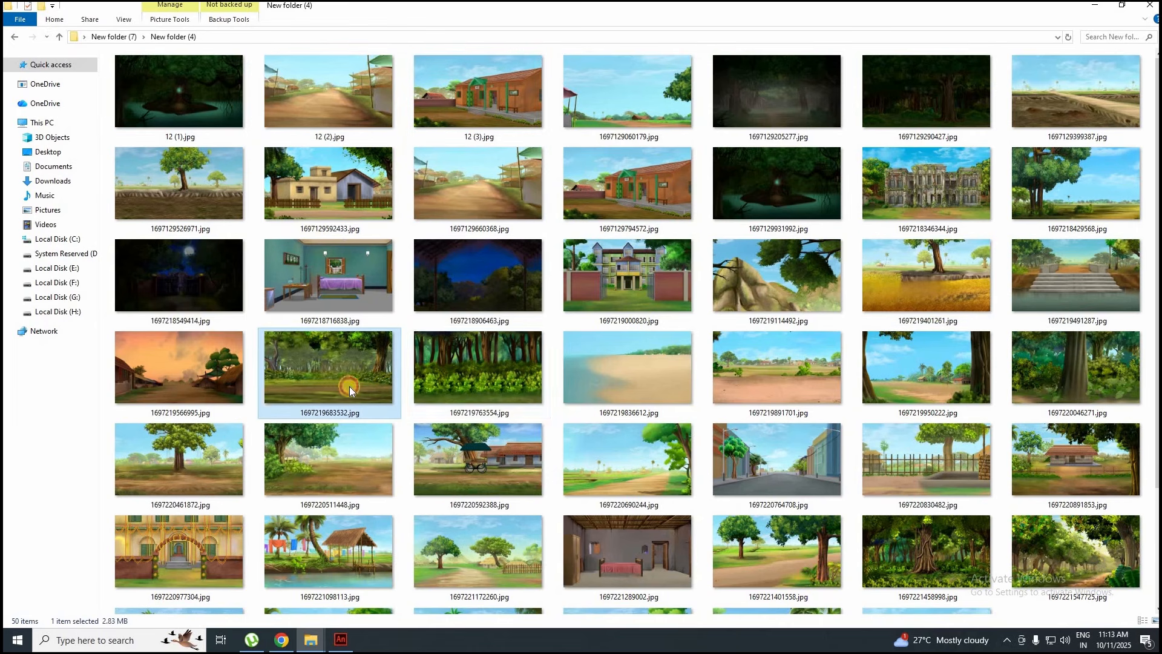
{"action": "scroll", "coordinate": [345, 412], "scroll_direction": "down", "scroll_amount": 3}
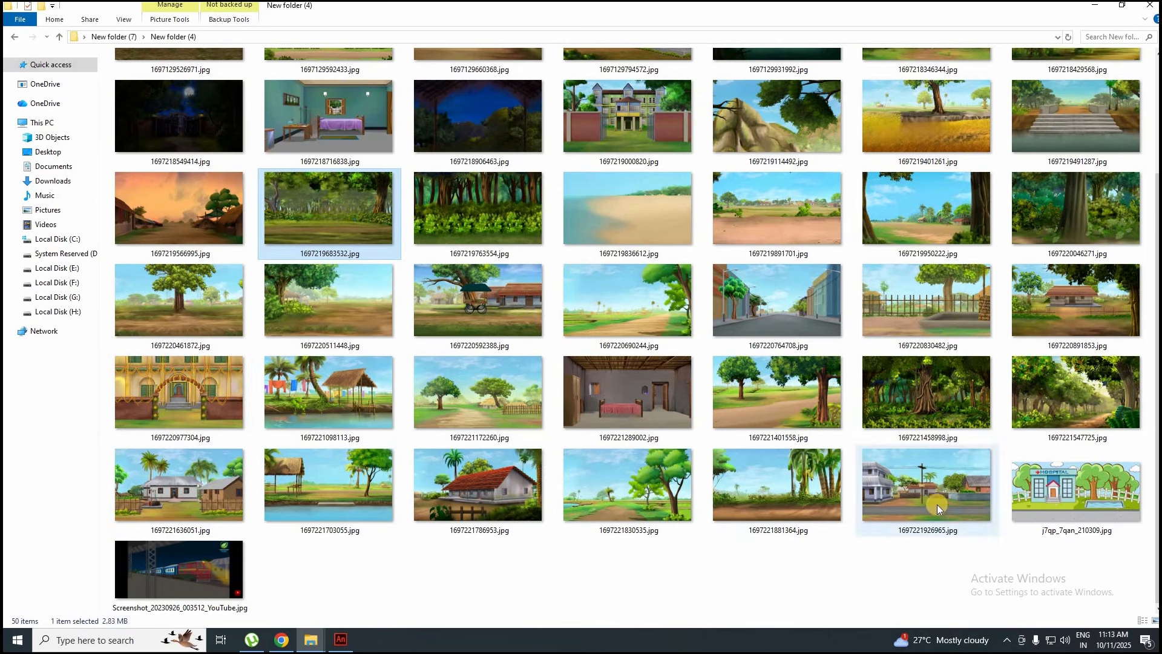
{"action": "scroll", "coordinate": [663, 335], "scroll_direction": "up", "scroll_amount": 3}
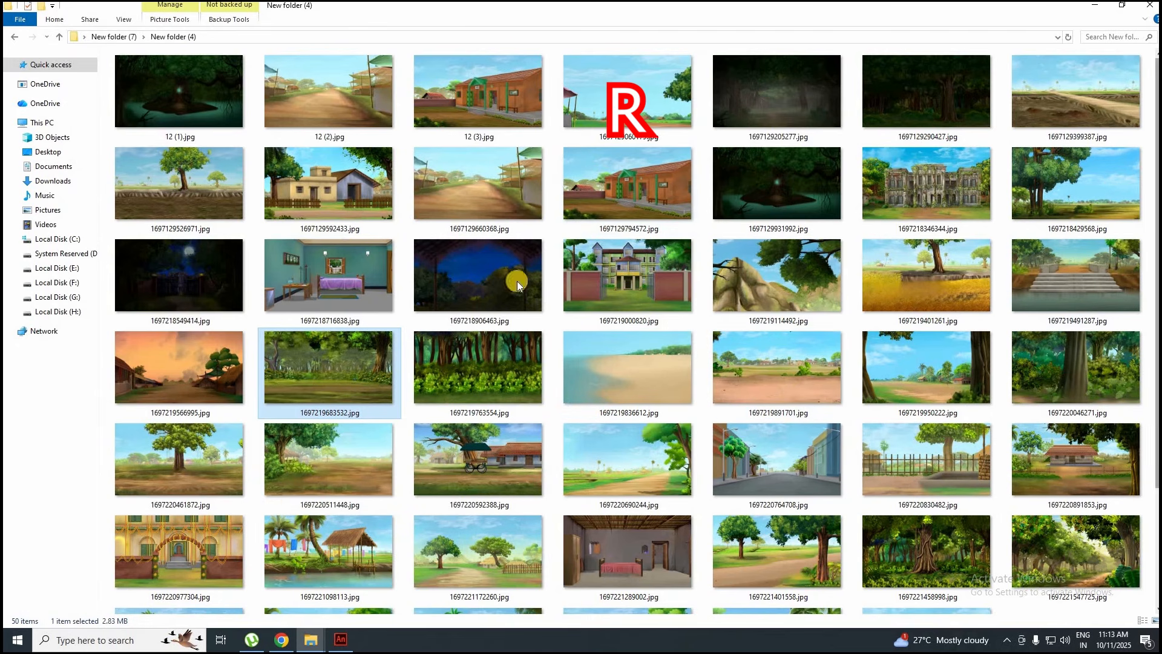
{"action": "scroll", "coordinate": [722, 348], "scroll_direction": "down", "scroll_amount": 3}
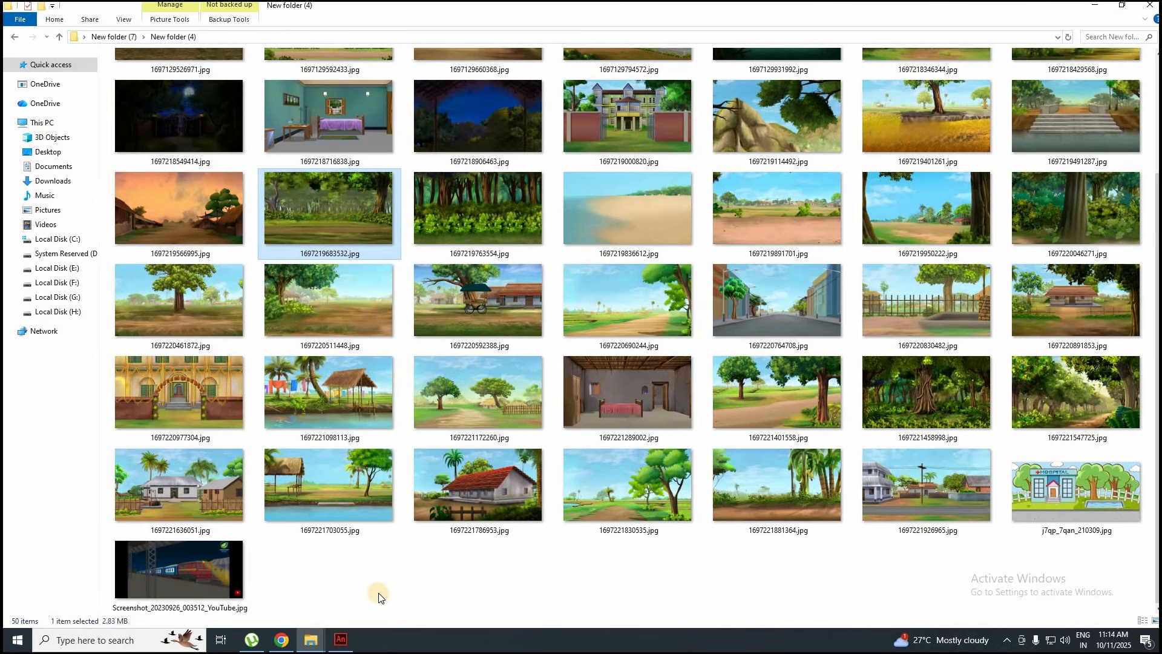
Switch back to Adobe Animate and scrub through the 1-79.fla timeline to examine the characters' movement across the market.
{"action": "left_click", "coordinate": [345, 647]}
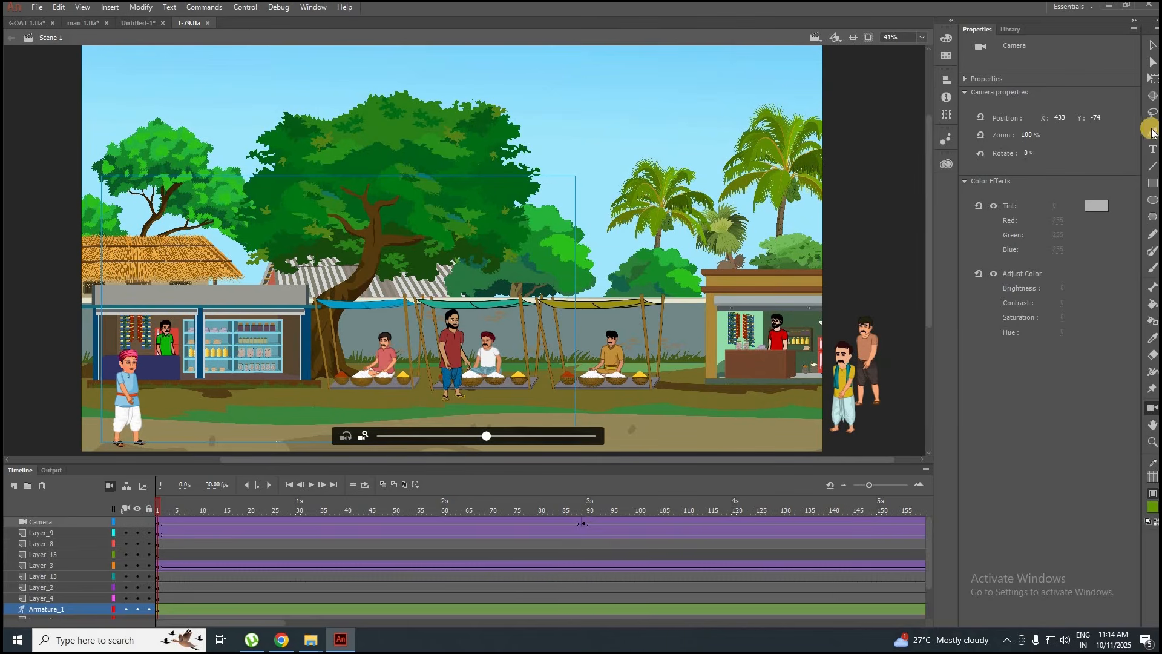
{"action": "left_click", "coordinate": [1153, 45]}
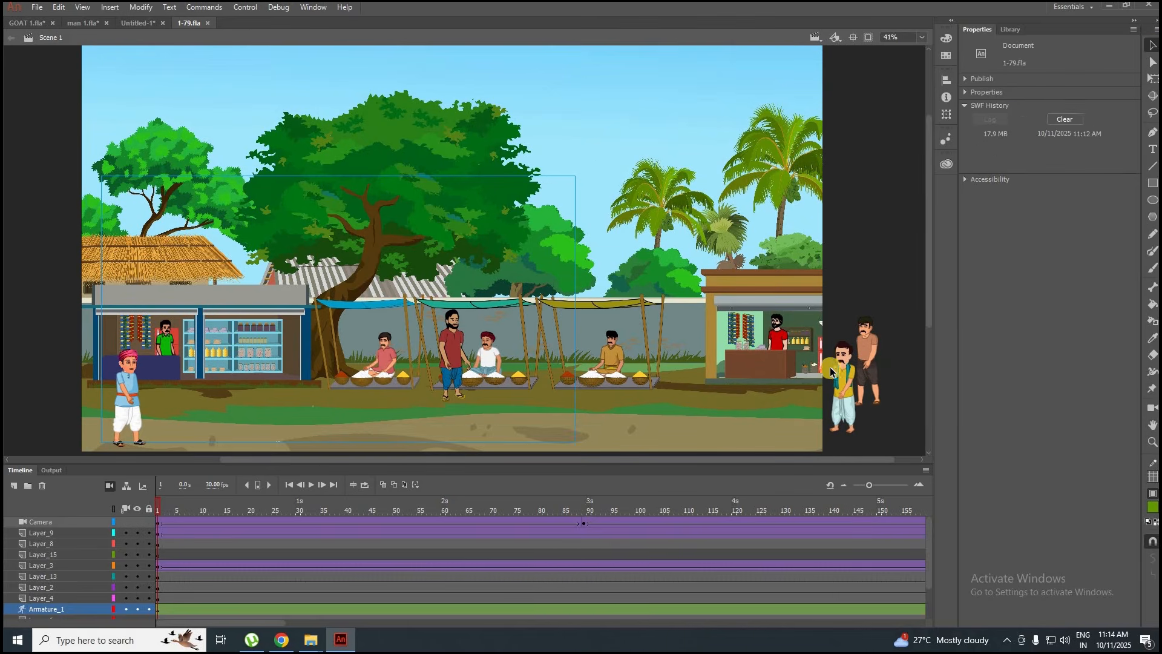
{"action": "scroll", "coordinate": [833, 389], "scroll_direction": "up", "scroll_amount": 2}
{"action": "scroll", "coordinate": [740, 329], "scroll_direction": "down", "scroll_amount": 2}
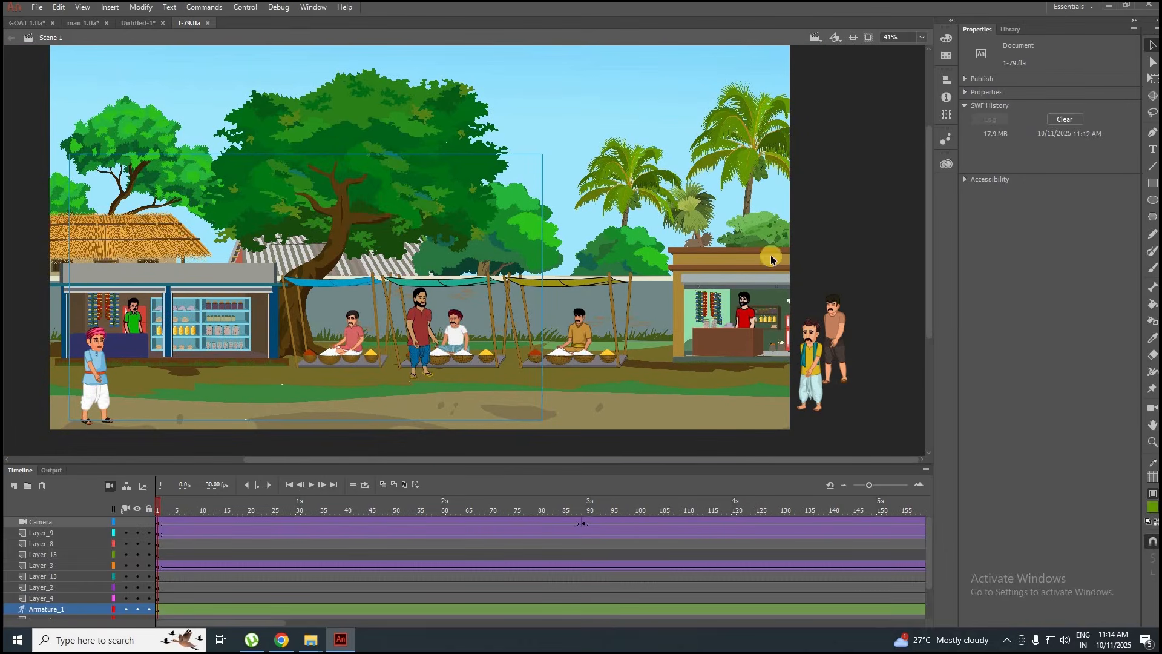
{"action": "left_click_drag", "start_coordinate": [169, 514], "coordinate": [299, 519]}
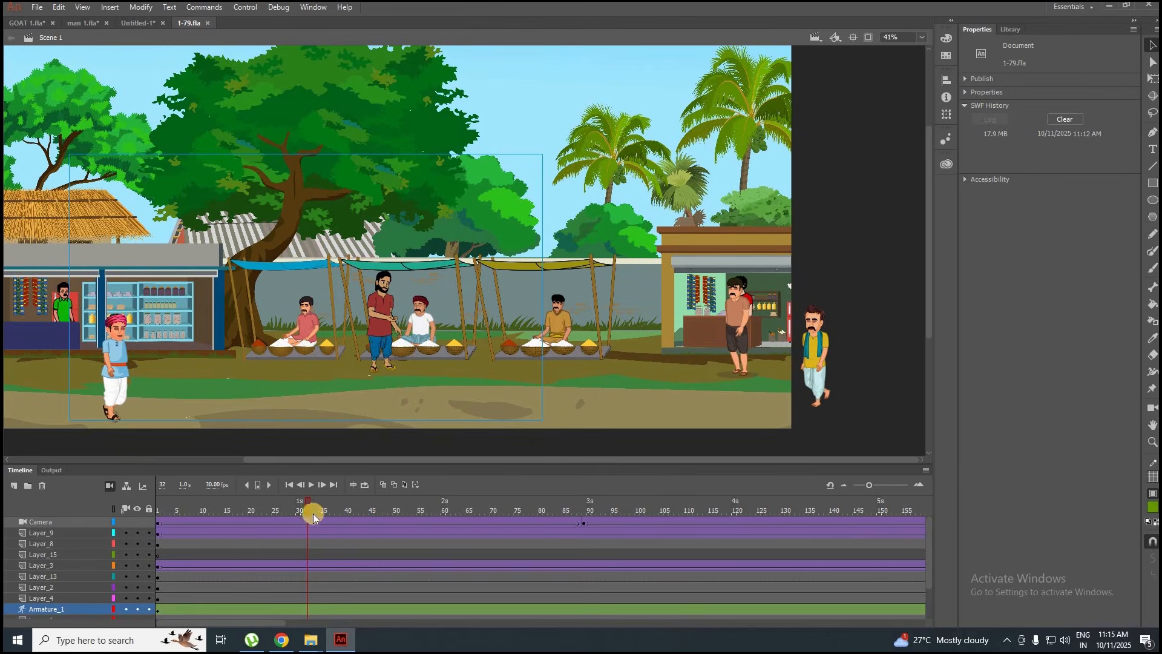
{"action": "left_click_drag", "start_coordinate": [314, 513], "coordinate": [568, 553]}
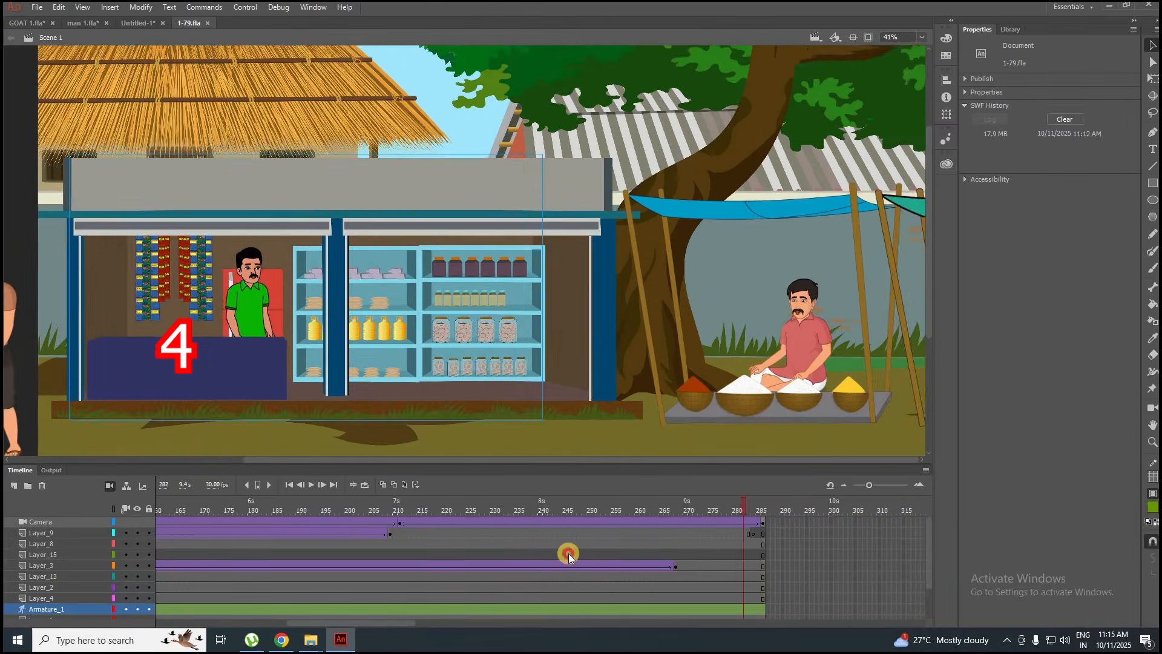
{"action": "left_click", "coordinate": [264, 341]}
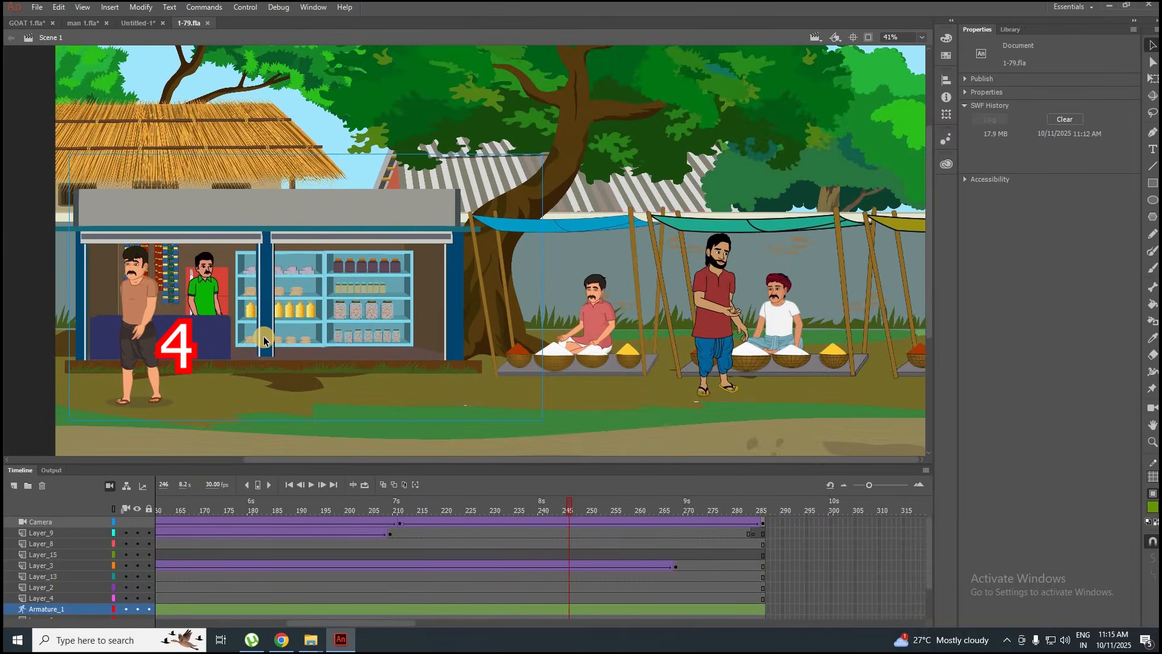
{"action": "scroll", "coordinate": [264, 339], "scroll_direction": "down", "scroll_amount": 3}
{"action": "scroll", "coordinate": [915, 368], "scroll_direction": "down", "scroll_amount": 1}
{"action": "scroll", "coordinate": [915, 369], "scroll_direction": "up", "scroll_amount": 2}
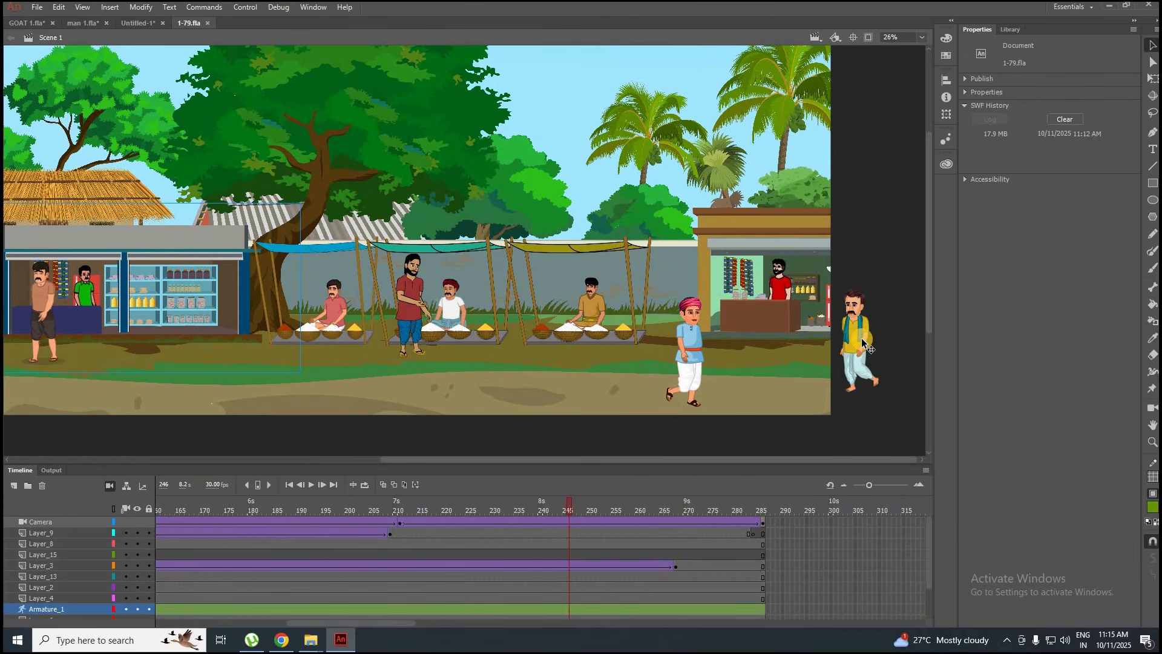
Select the man in the yellow vest and insert a keyframe on his layer, Layer_8, at frame 46.
{"action": "left_click", "coordinate": [865, 345]}
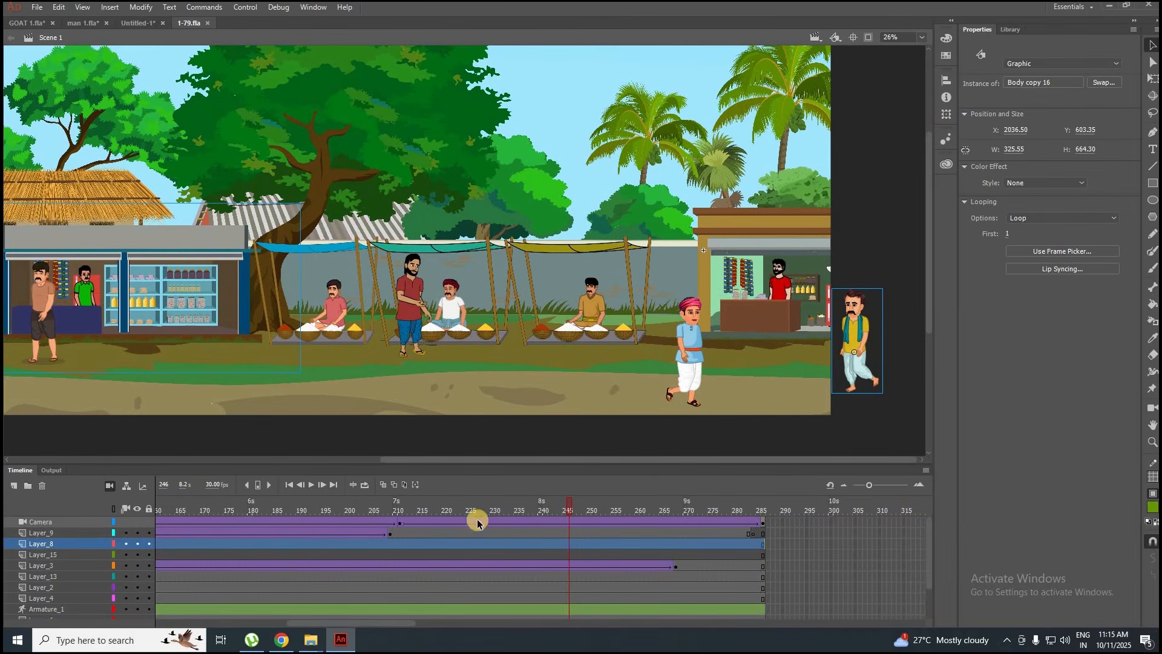
{"action": "left_click_drag", "start_coordinate": [477, 522], "coordinate": [89, 539]}
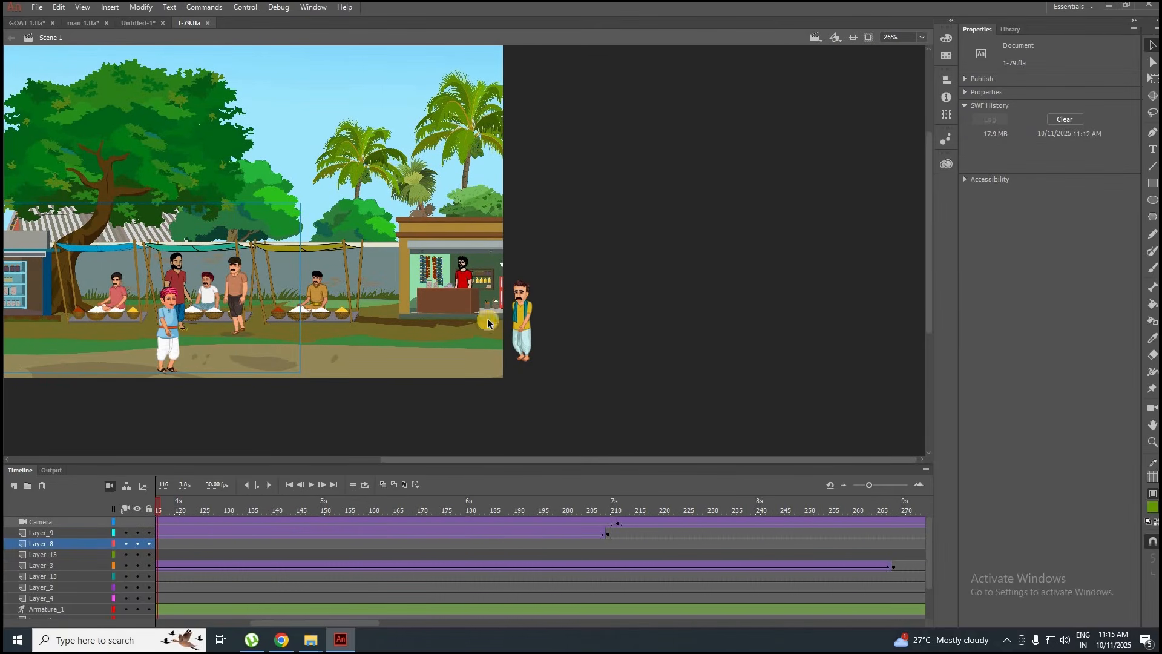
{"action": "left_click_drag", "start_coordinate": [158, 511], "coordinate": [377, 514]}
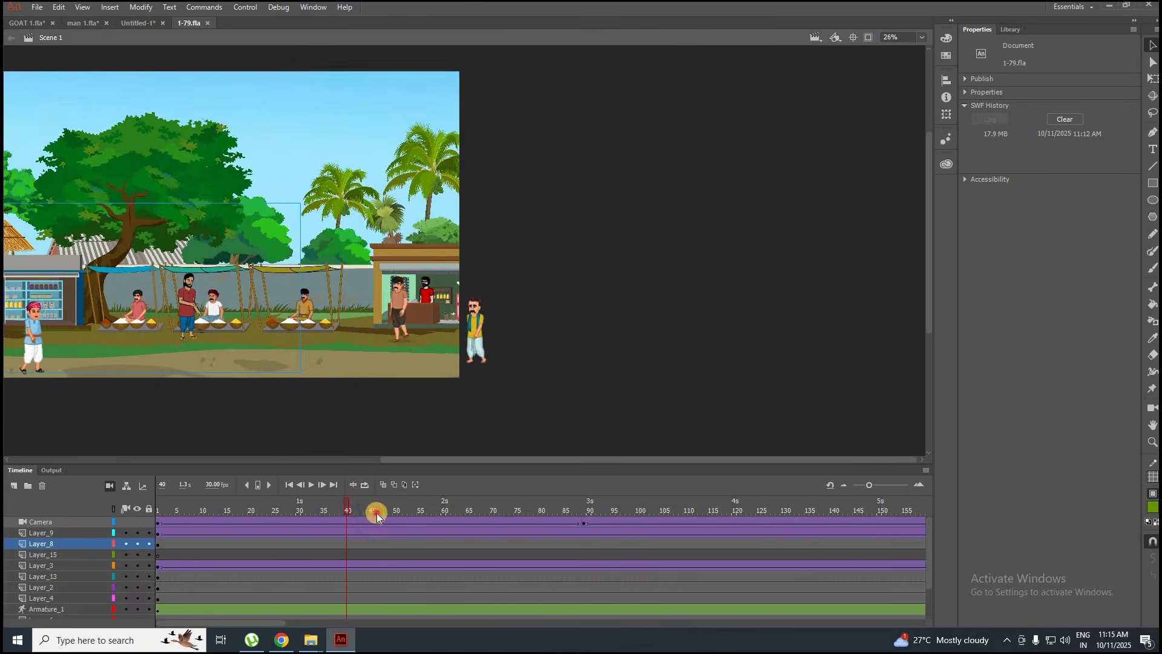
{"action": "left_click", "coordinate": [377, 543]}
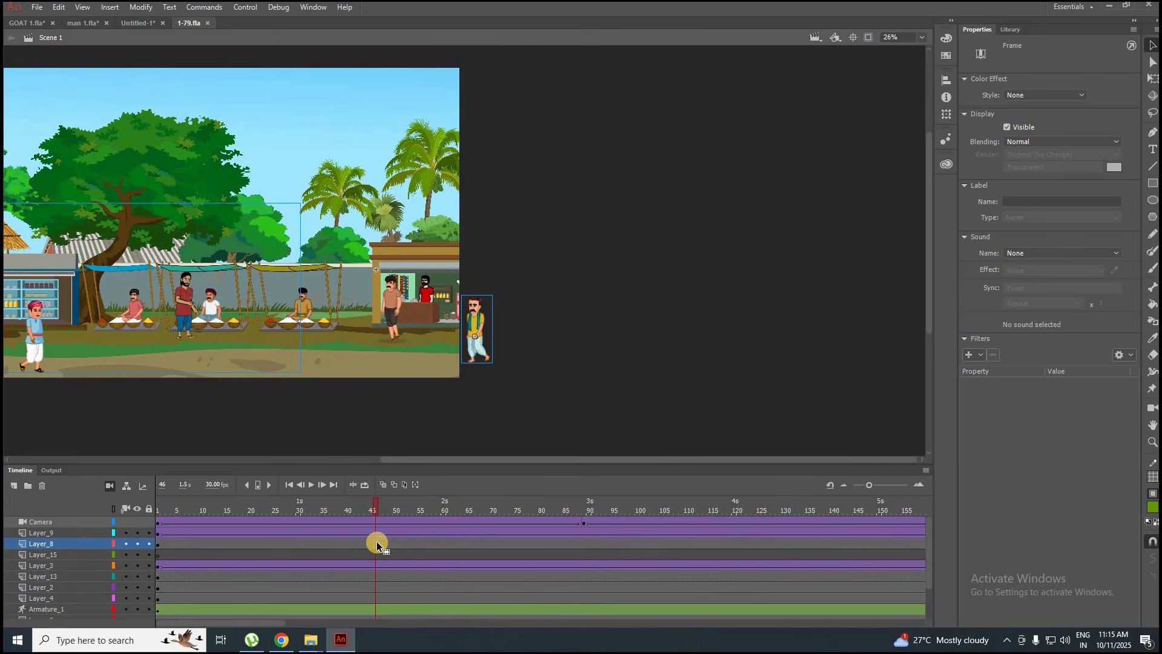
{"action": "key", "text": "F6"}
Insert a keyframe at frame 286 of Layer_8 and move the man in the yellow vest to the scene's left end.
{"action": "left_click_drag", "start_coordinate": [456, 517], "coordinate": [978, 546]}
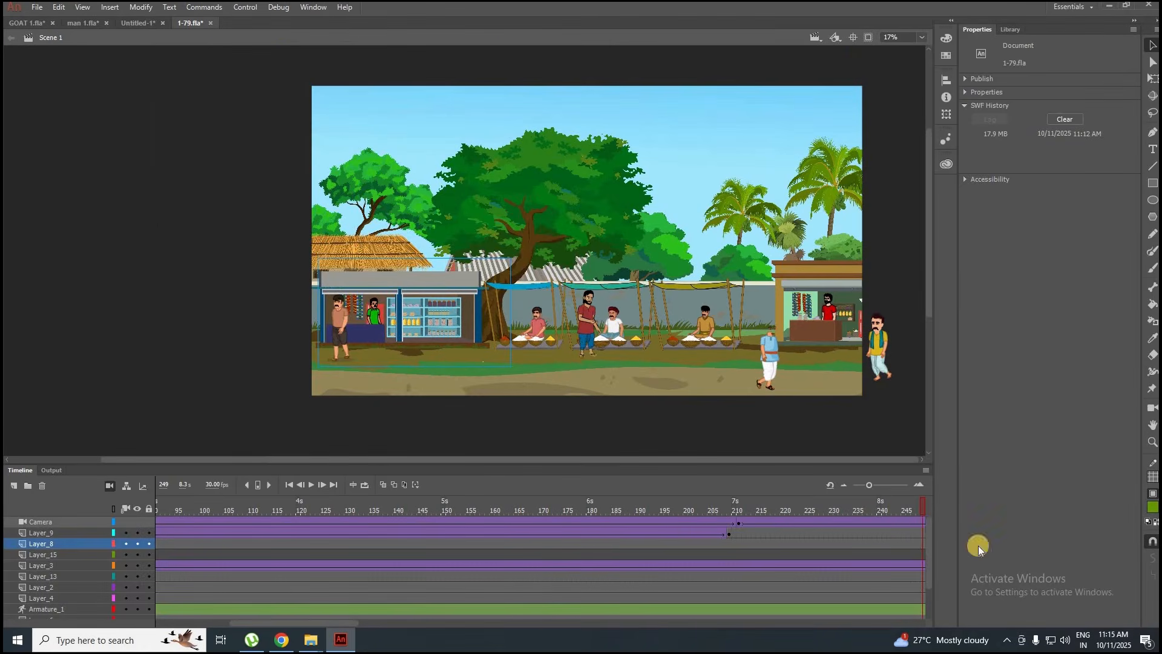
{"action": "left_click_drag", "start_coordinate": [936, 511], "coordinate": [832, 515]}
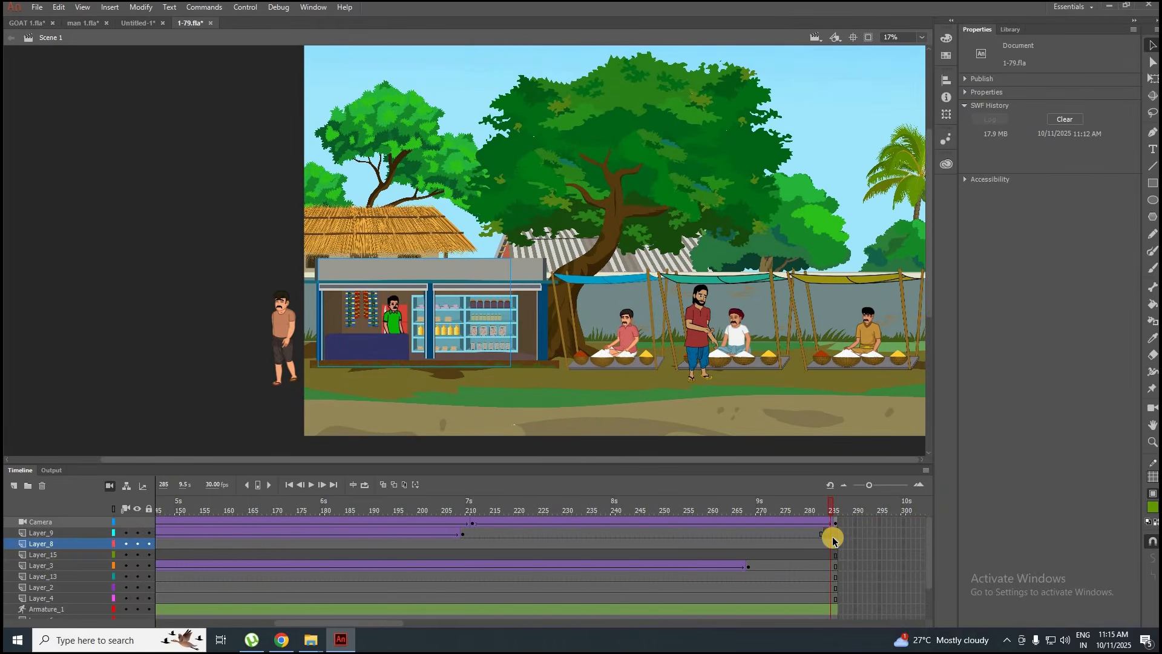
{"action": "left_click", "coordinate": [835, 543]}
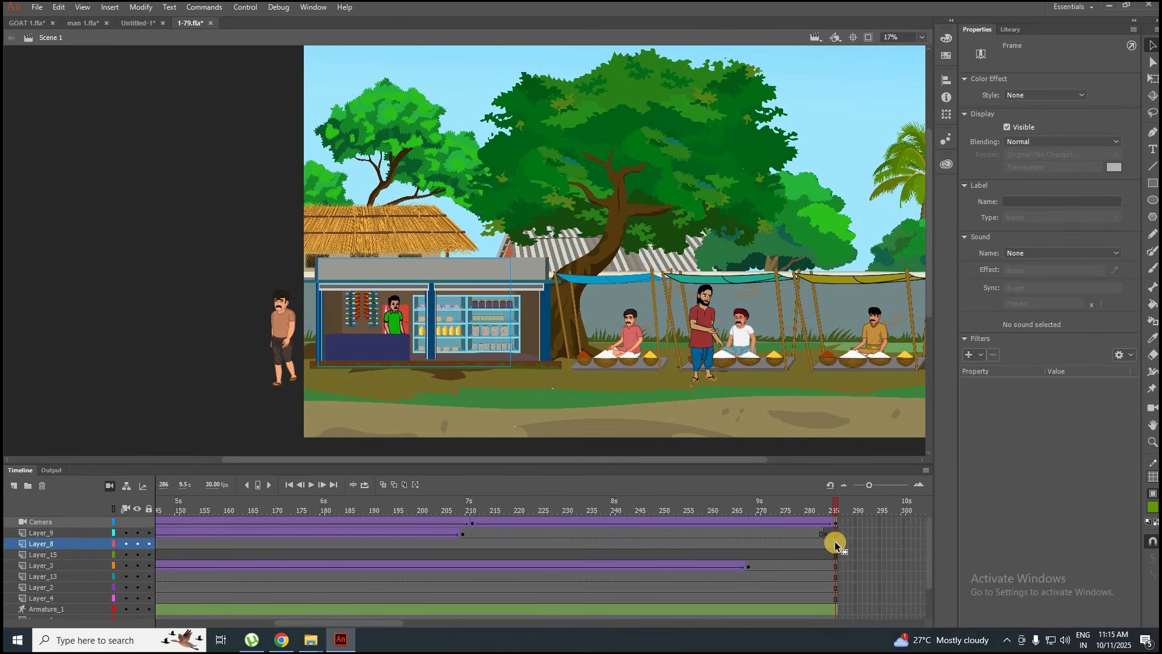
{"action": "key", "text": "F6"}
{"action": "key", "text": "ctrl+minus"}
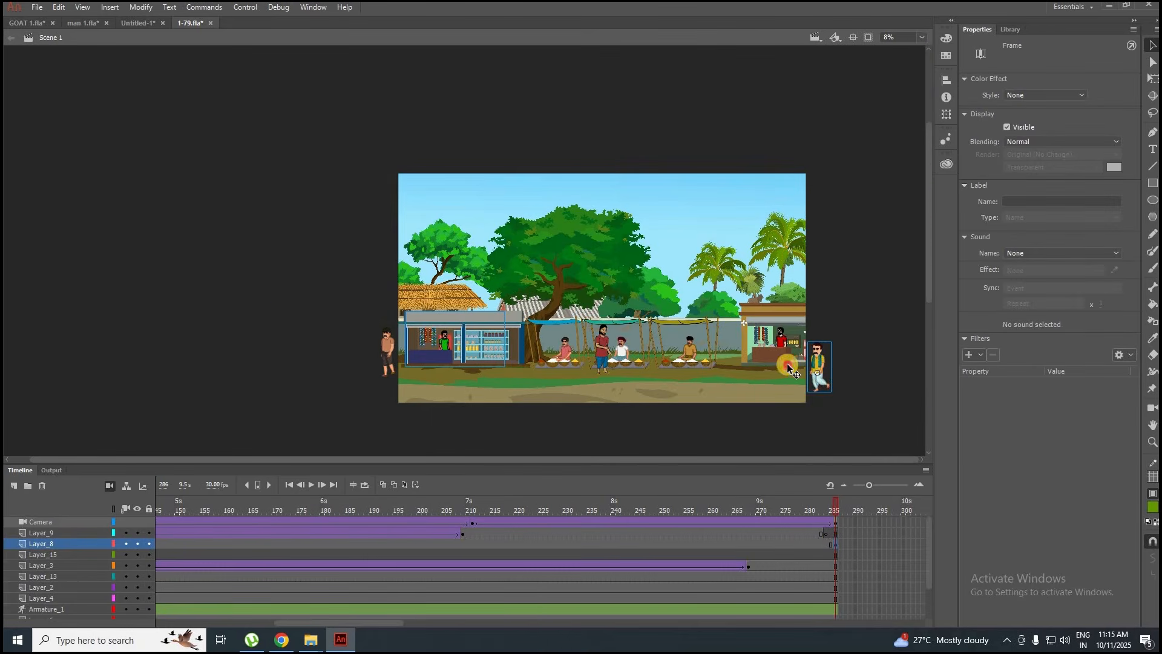
{"action": "left_click_drag", "start_coordinate": [711, 370], "coordinate": [406, 379]}
Create a classic tween between the two Layer_8 keyframes and scrub back through the timeline to check the walk.
{"action": "right_click", "coordinate": [764, 547]}
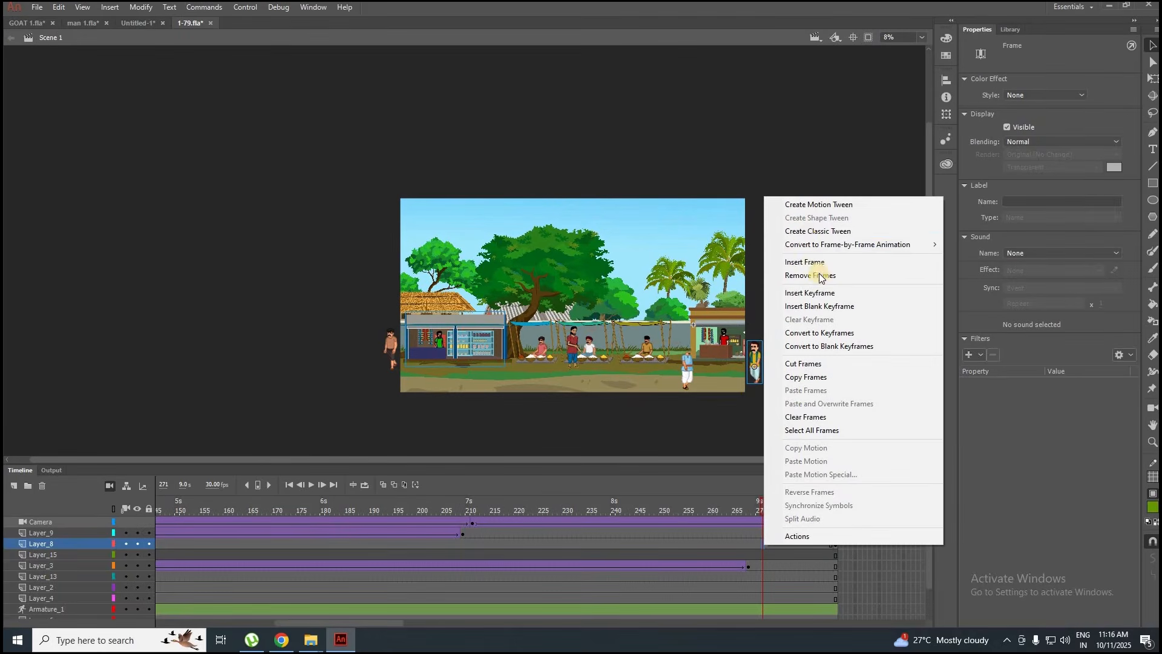
{"action": "left_click", "coordinate": [806, 232]}
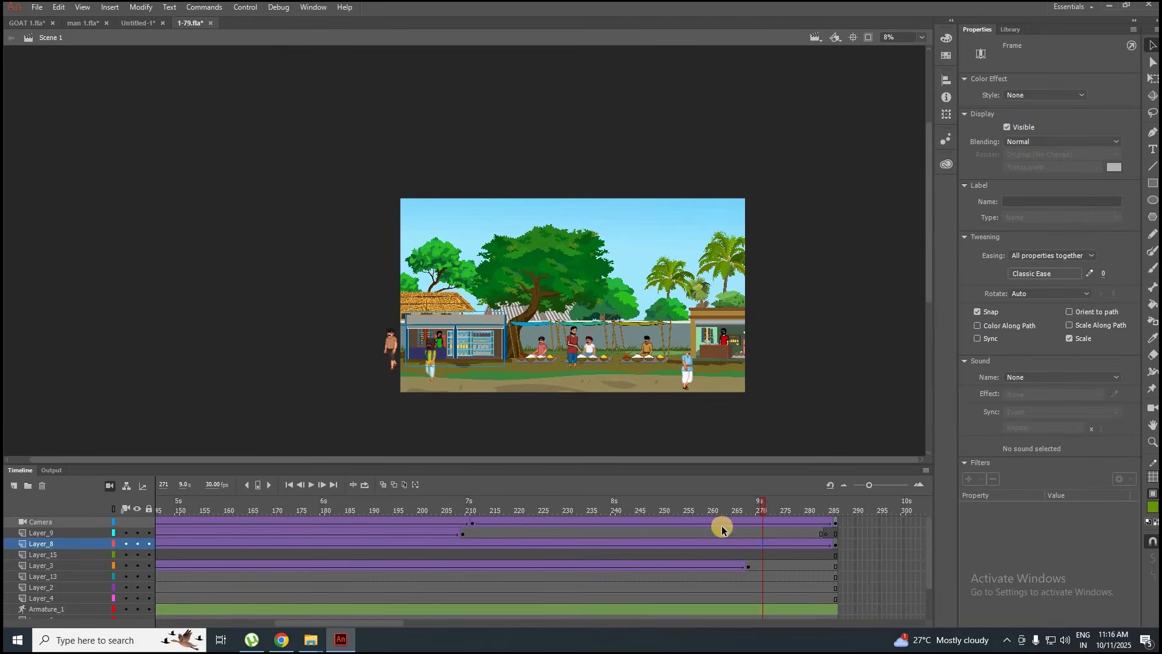
{"action": "left_click_drag", "start_coordinate": [655, 503], "coordinate": [176, 499]}
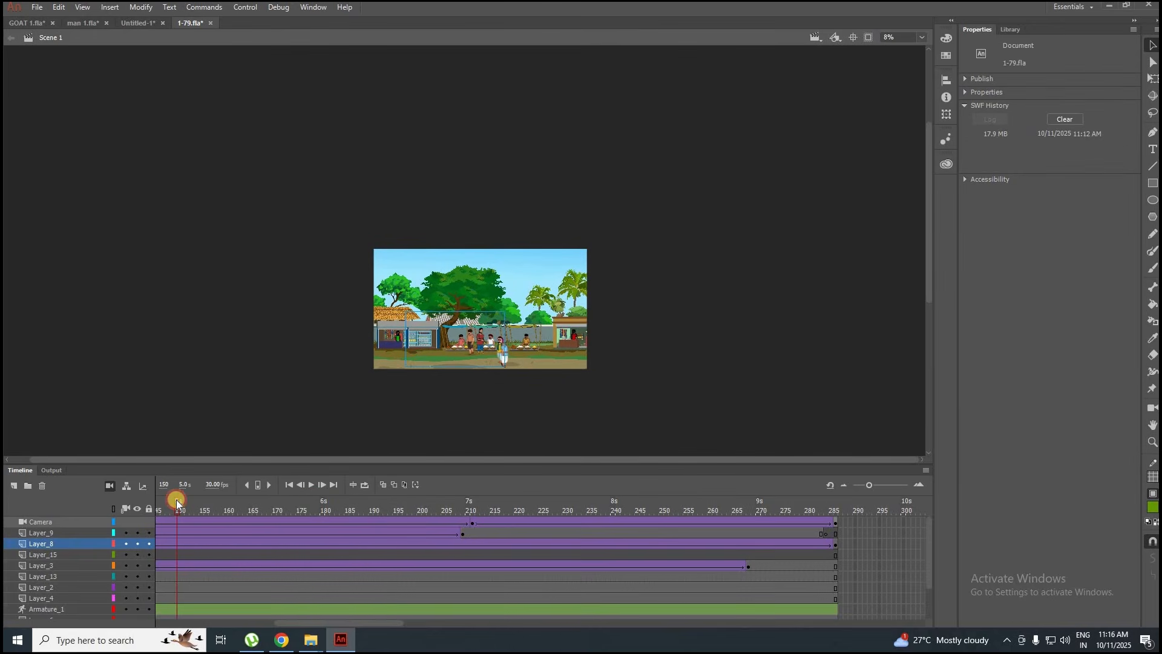
{"action": "scroll", "coordinate": [537, 367], "scroll_direction": "up", "scroll_amount": 7}
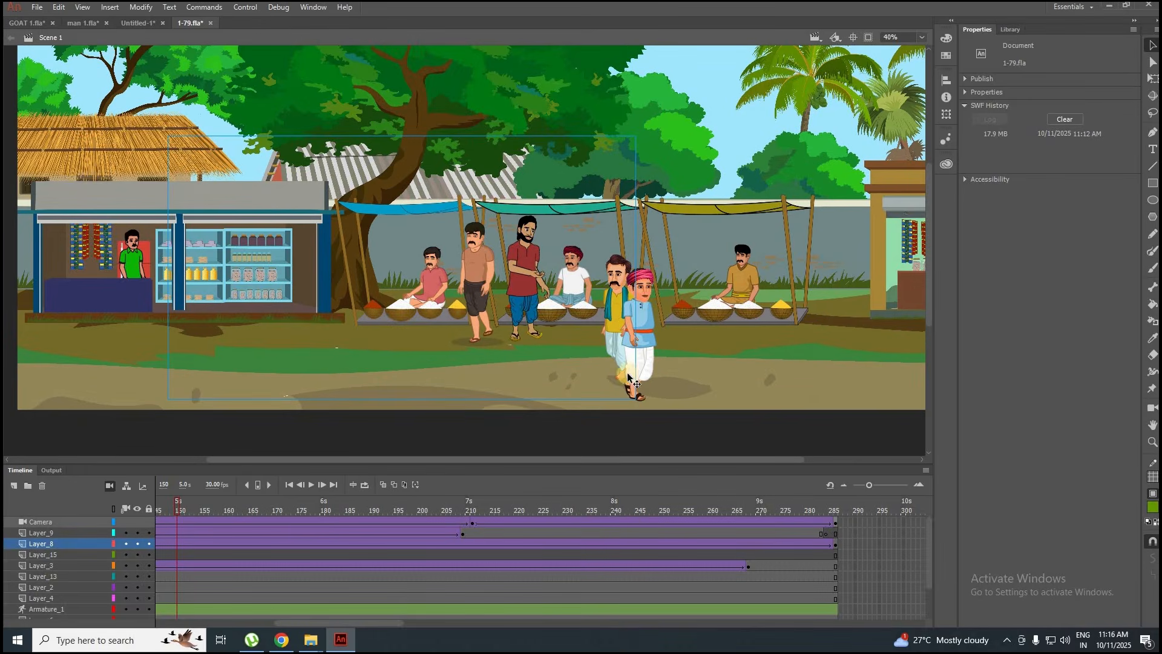
{"action": "left_click_drag", "start_coordinate": [224, 512], "coordinate": [188, 474]}
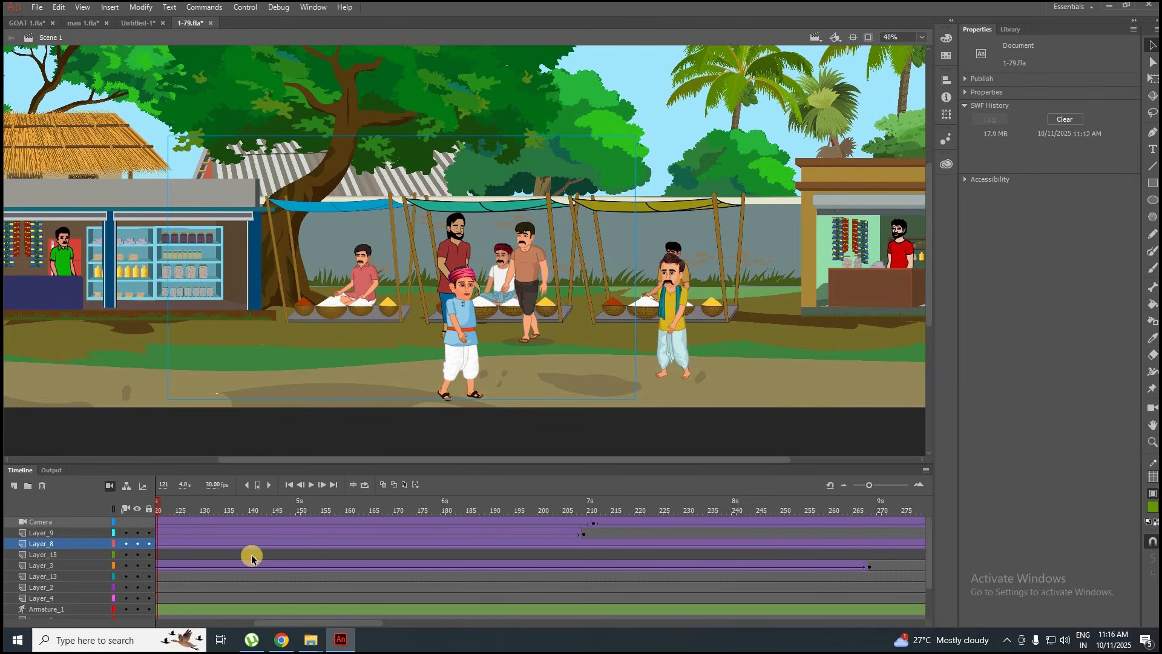
Examine which layers hold the market characters and stalls, and scrub the timeline back to frame 56.
{"action": "scroll", "coordinate": [250, 556], "scroll_direction": "down", "scroll_amount": 2}
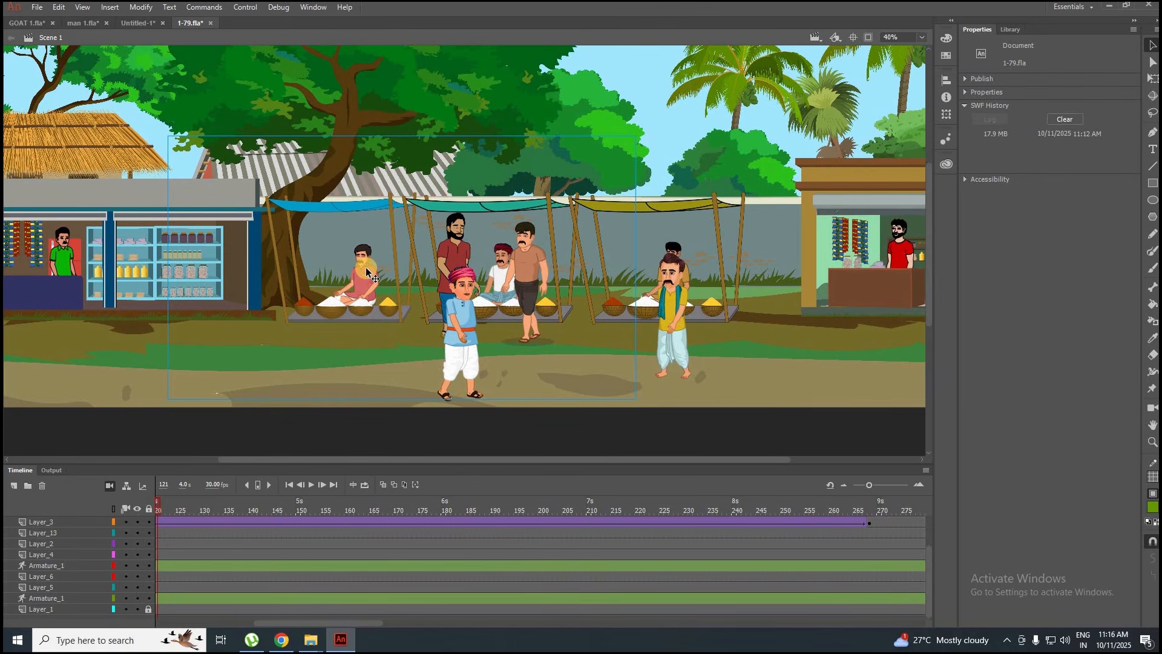
{"action": "left_click", "coordinate": [98, 545]}
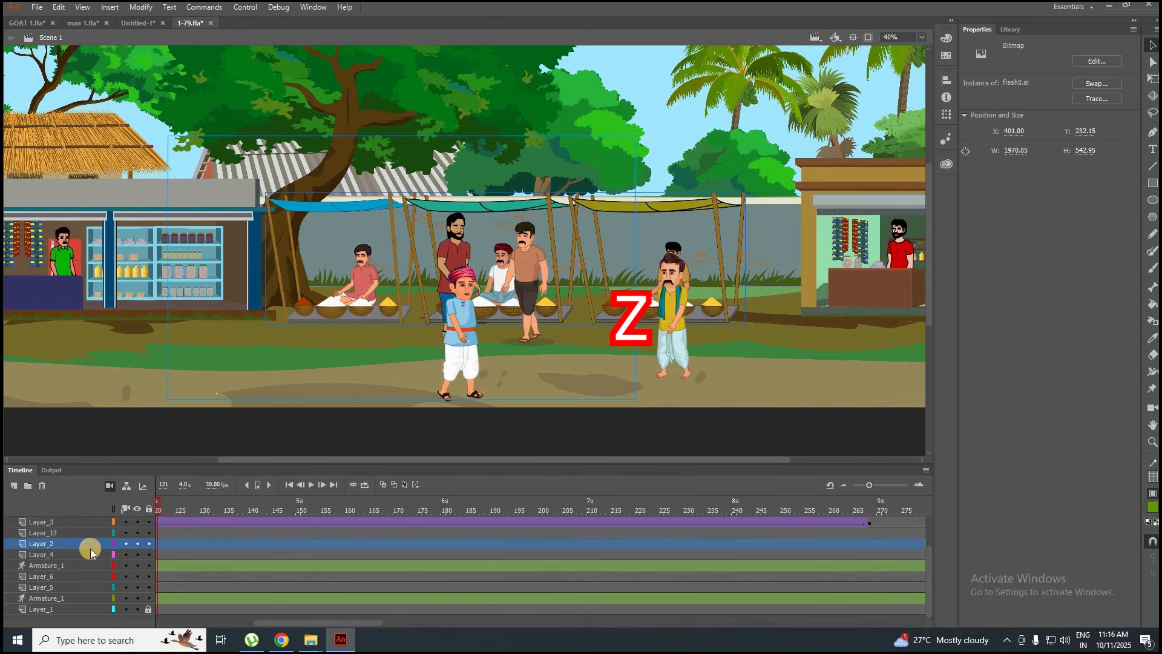
{"action": "scroll", "coordinate": [89, 543], "scroll_direction": "up", "scroll_amount": 2}
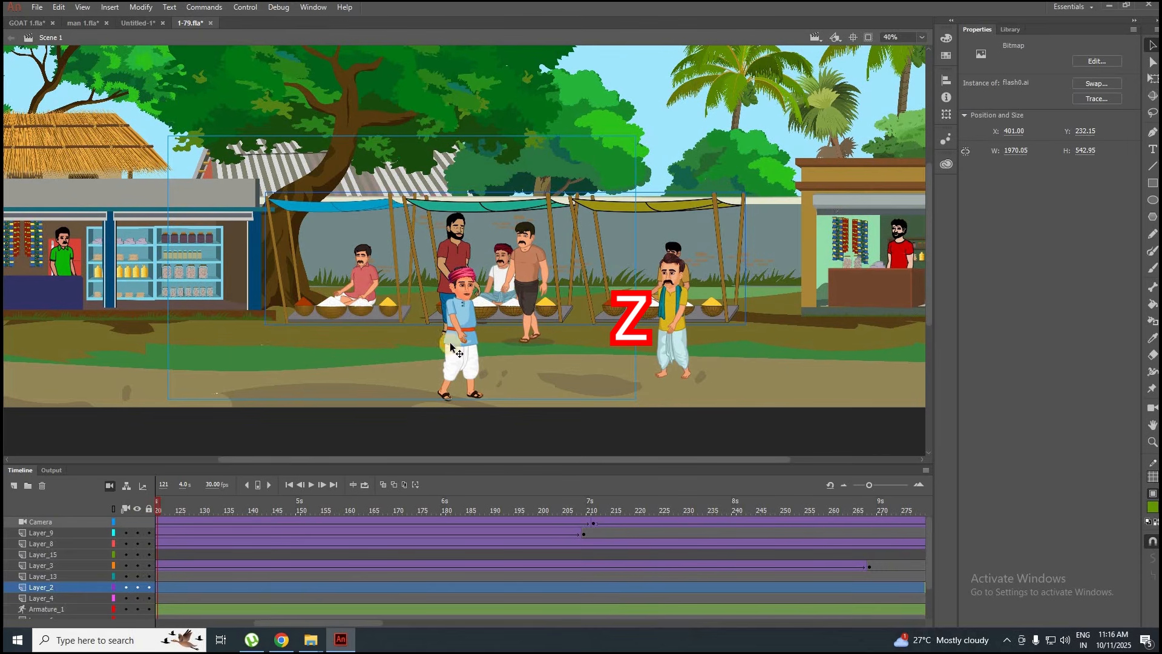
{"action": "left_click", "coordinate": [466, 335]}
{"action": "left_click", "coordinate": [528, 259]}
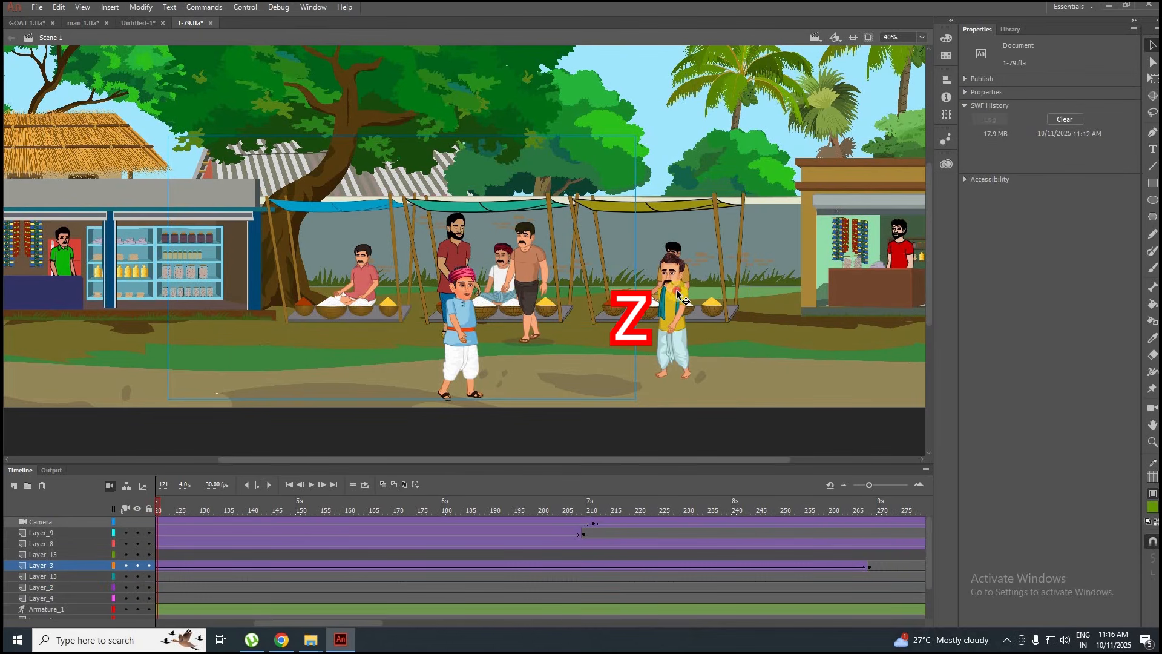
{"action": "left_click_drag", "start_coordinate": [235, 510], "coordinate": [5, 485]}
Examine the green-shirted shopkeeper in the scene's leftmost shop and select his arm and head to inspect his bone rig.
{"action": "scroll", "coordinate": [247, 281], "scroll_direction": "down", "scroll_amount": 2}
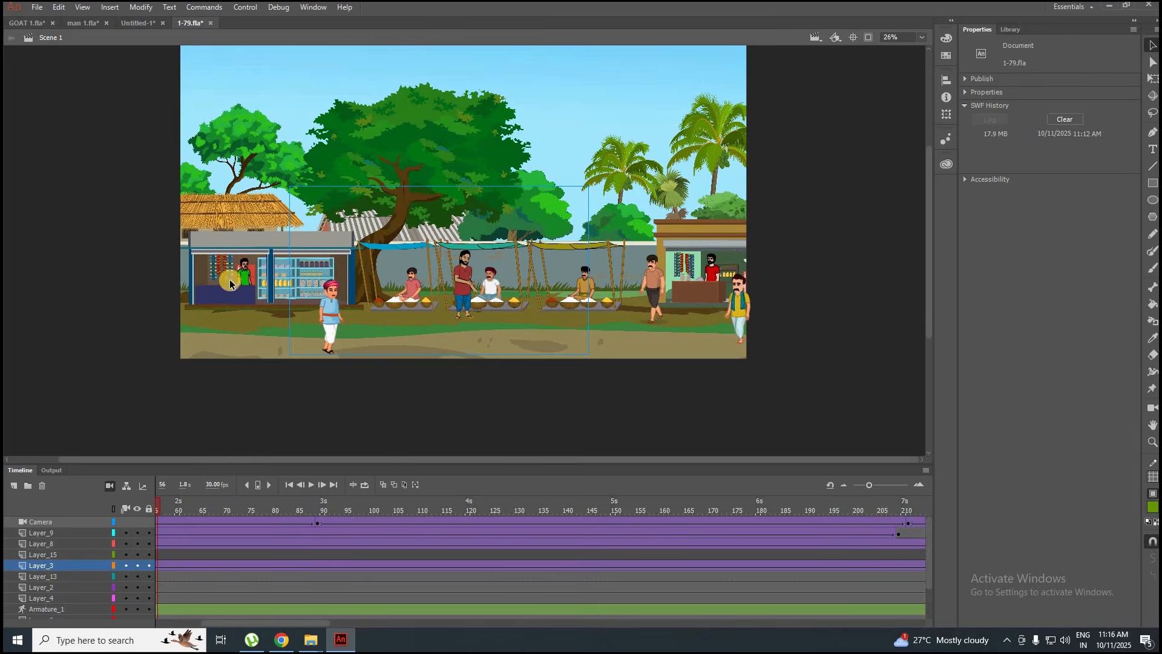
{"action": "scroll", "coordinate": [232, 281], "scroll_direction": "up", "scroll_amount": 3}
{"action": "scroll", "coordinate": [362, 288], "scroll_direction": "down", "scroll_amount": 3}
{"action": "scroll", "coordinate": [327, 284], "scroll_direction": "up", "scroll_amount": 4}
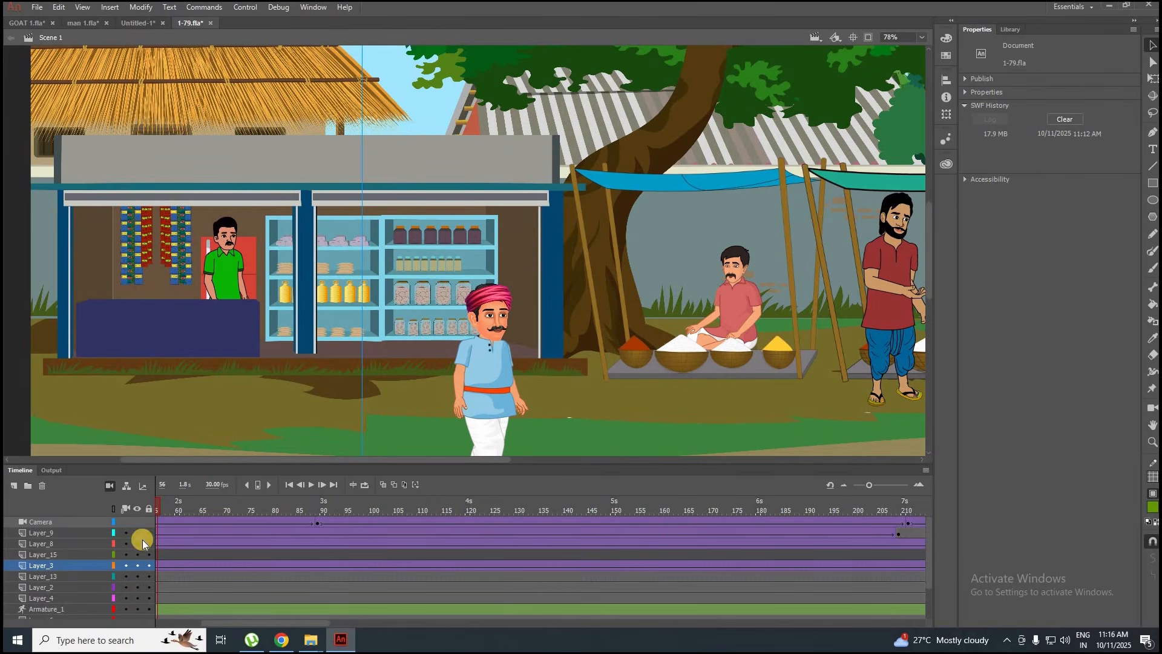
{"action": "scroll", "coordinate": [143, 539], "scroll_direction": "down", "scroll_amount": 2}
{"action": "scroll", "coordinate": [138, 600], "scroll_direction": "up", "scroll_amount": 1}
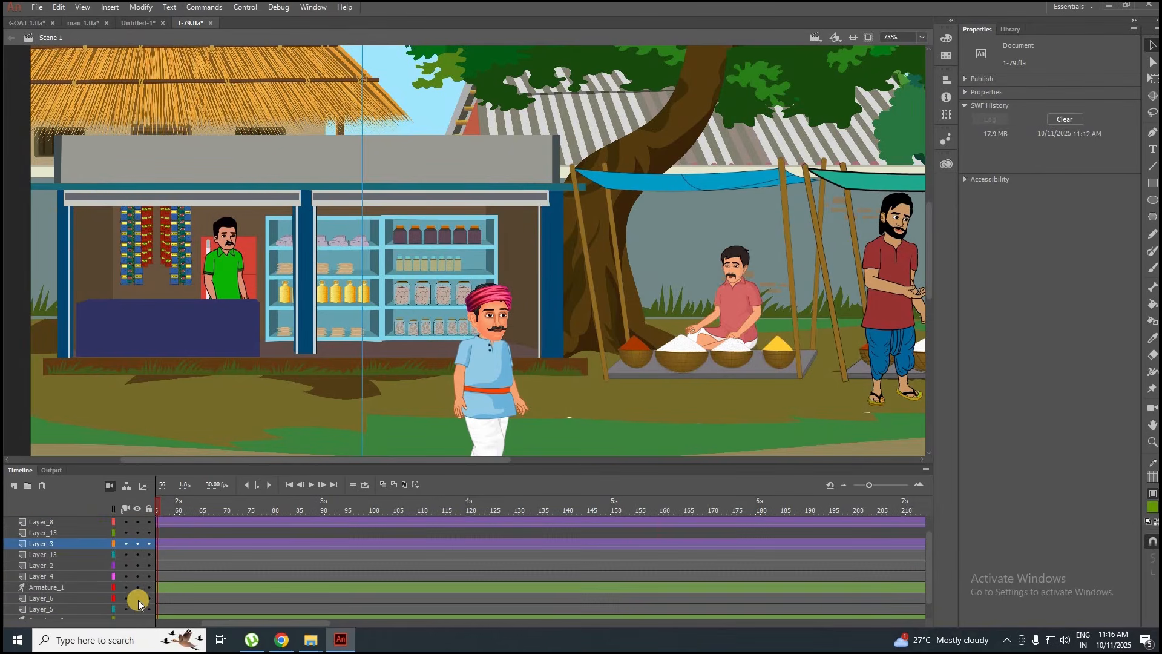
{"action": "scroll", "coordinate": [674, 296], "scroll_direction": "down", "scroll_amount": 1}
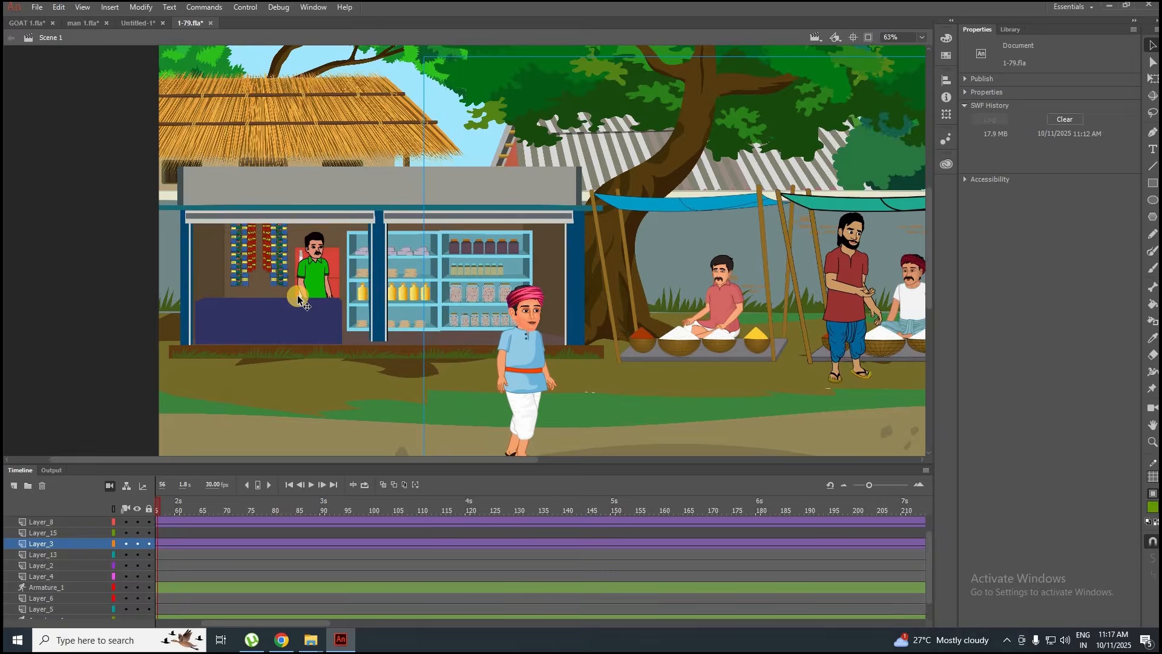
{"action": "scroll", "coordinate": [297, 296], "scroll_direction": "up", "scroll_amount": 1}
{"action": "scroll", "coordinate": [308, 267], "scroll_direction": "up", "scroll_amount": 4}
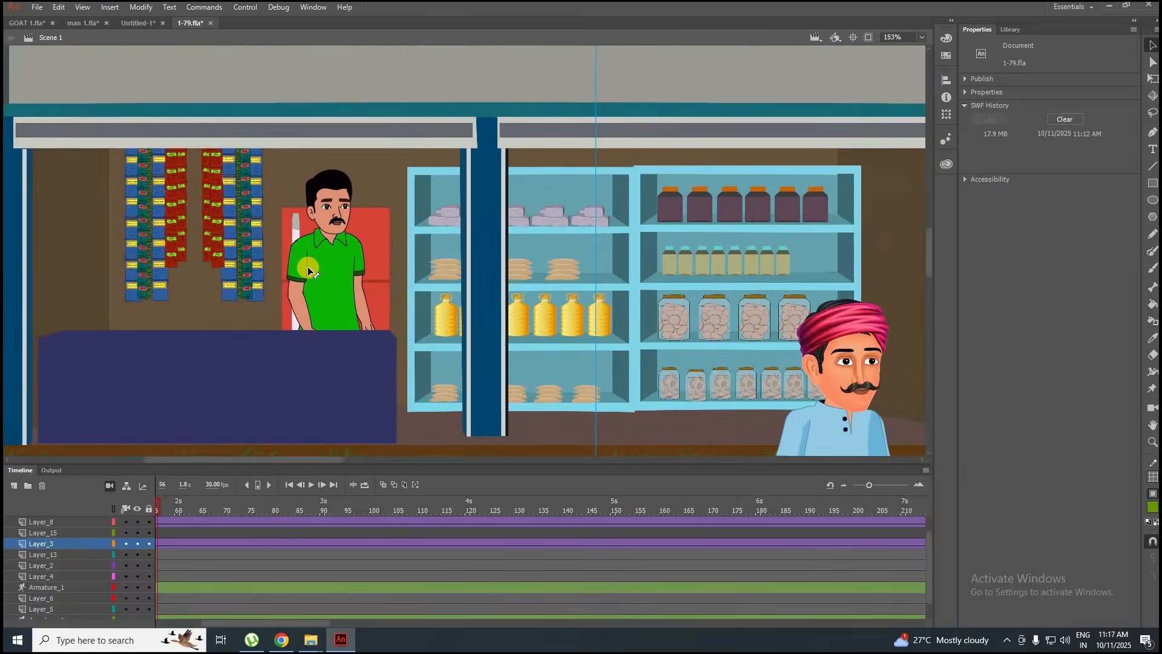
{"action": "mouse_move", "coordinate": [297, 331]}
{"action": "left_mouse_down"}
{"action": "mouse_move", "coordinate": [314, 322]}
{"action": "mouse_move", "coordinate": [297, 334]}
{"action": "left_mouse_up"}
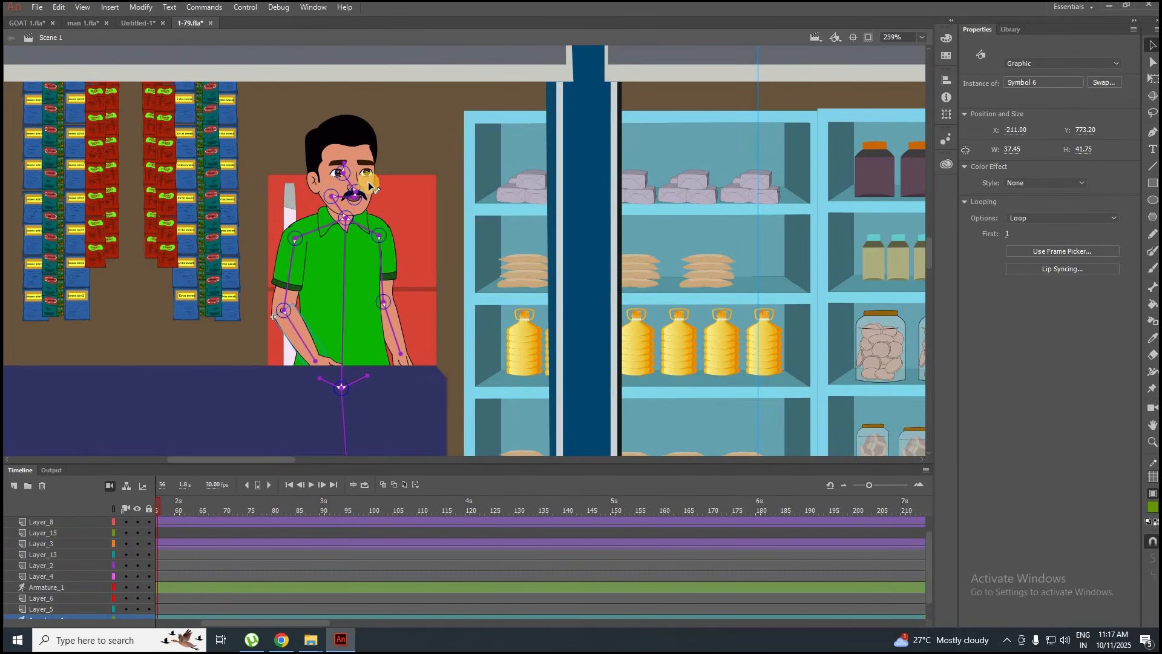
{"action": "left_click_drag", "start_coordinate": [369, 185], "coordinate": [374, 182]}
{"action": "scroll", "coordinate": [455, 208], "scroll_direction": "down", "scroll_amount": 3}
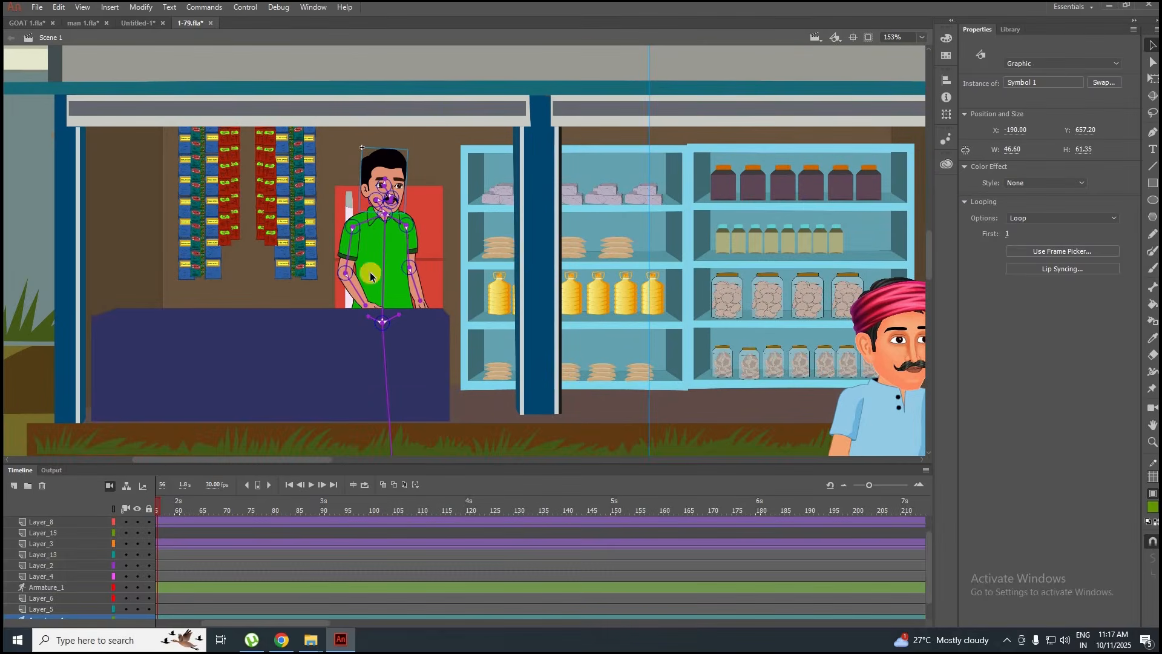
{"action": "scroll", "coordinate": [488, 257], "scroll_direction": "down", "scroll_amount": 3}
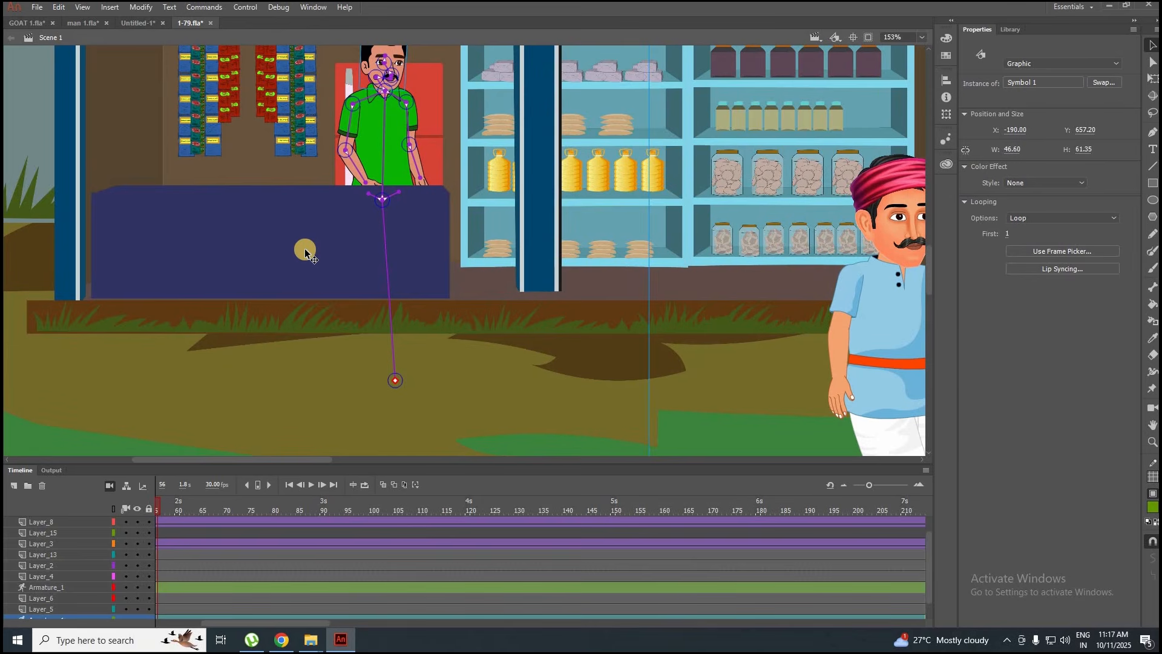
Move the blue shop counter off the green-shirted shopkeeper to inspect his legs, and place it back in front of him at X -554.45, Y 637.15.
{"action": "left_click", "coordinate": [304, 253]}
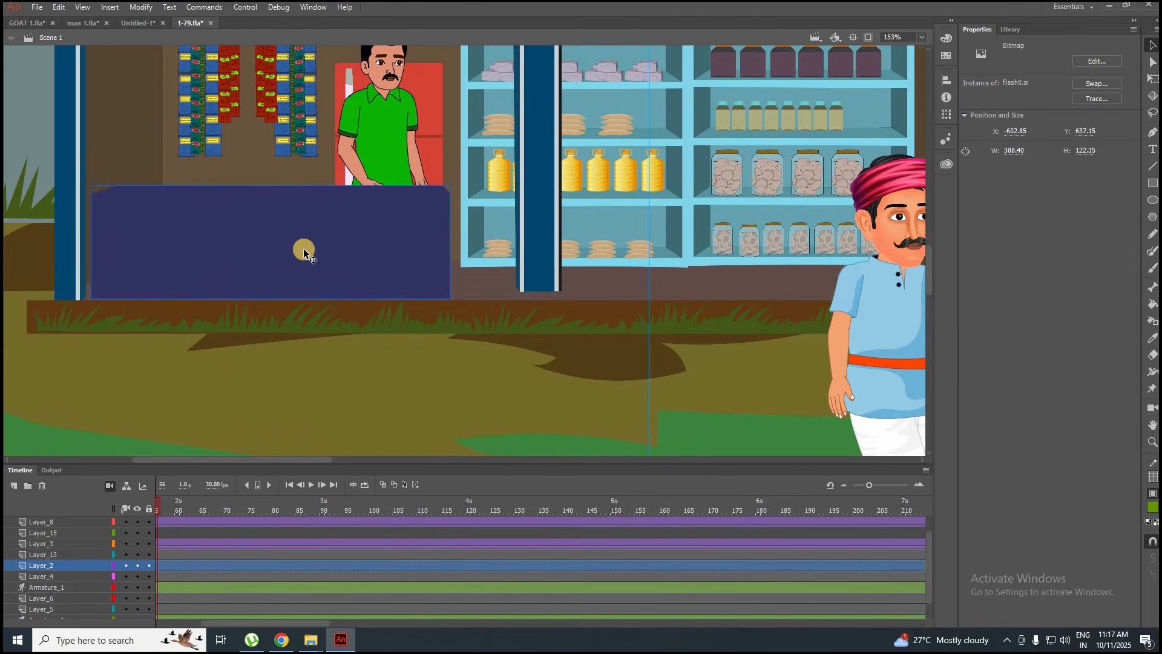
{"action": "left_click_drag", "start_coordinate": [305, 252], "coordinate": [777, 167]}
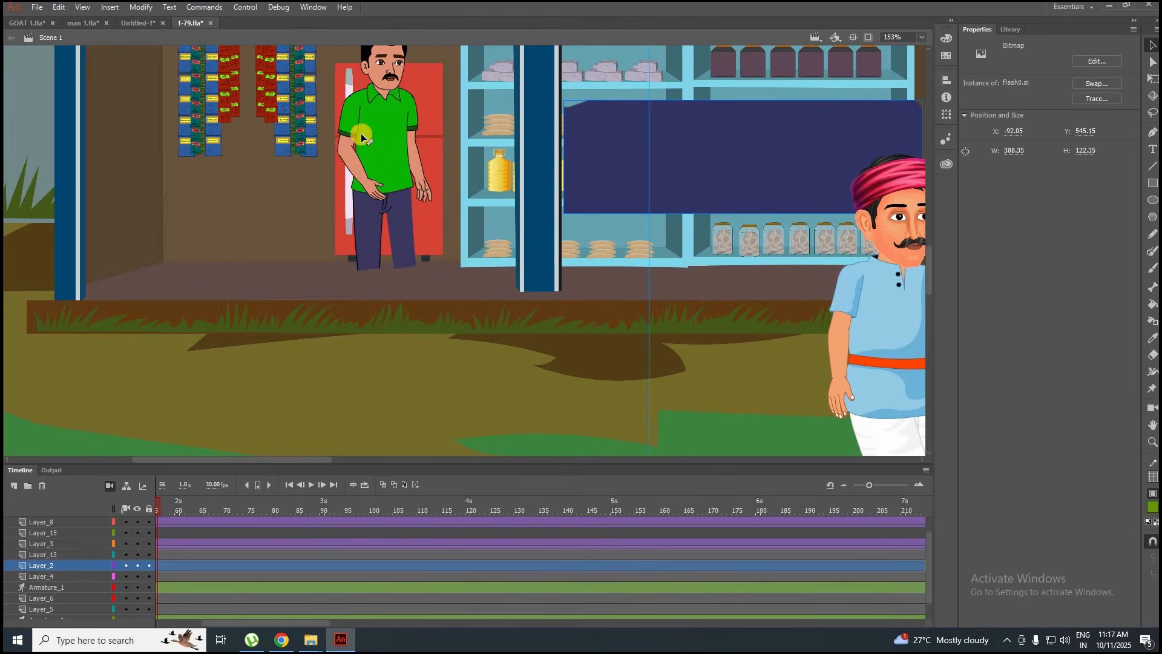
{"action": "scroll", "coordinate": [364, 266], "scroll_direction": "up", "scroll_amount": 4}
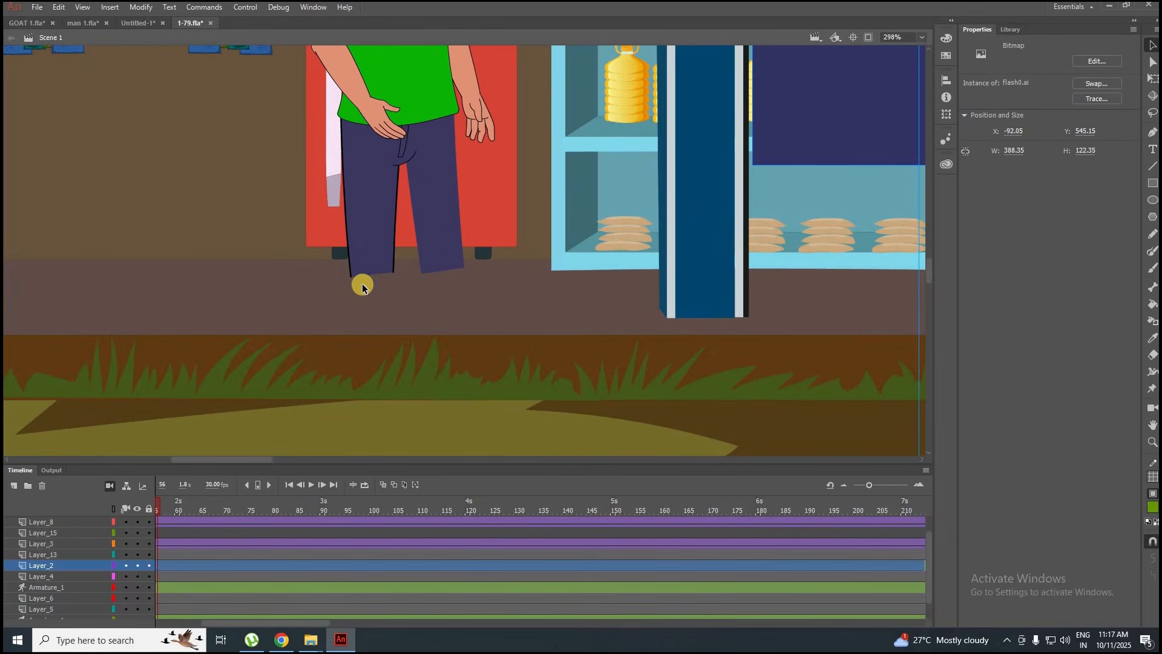
{"action": "scroll", "coordinate": [353, 283], "scroll_direction": "down", "scroll_amount": 3}
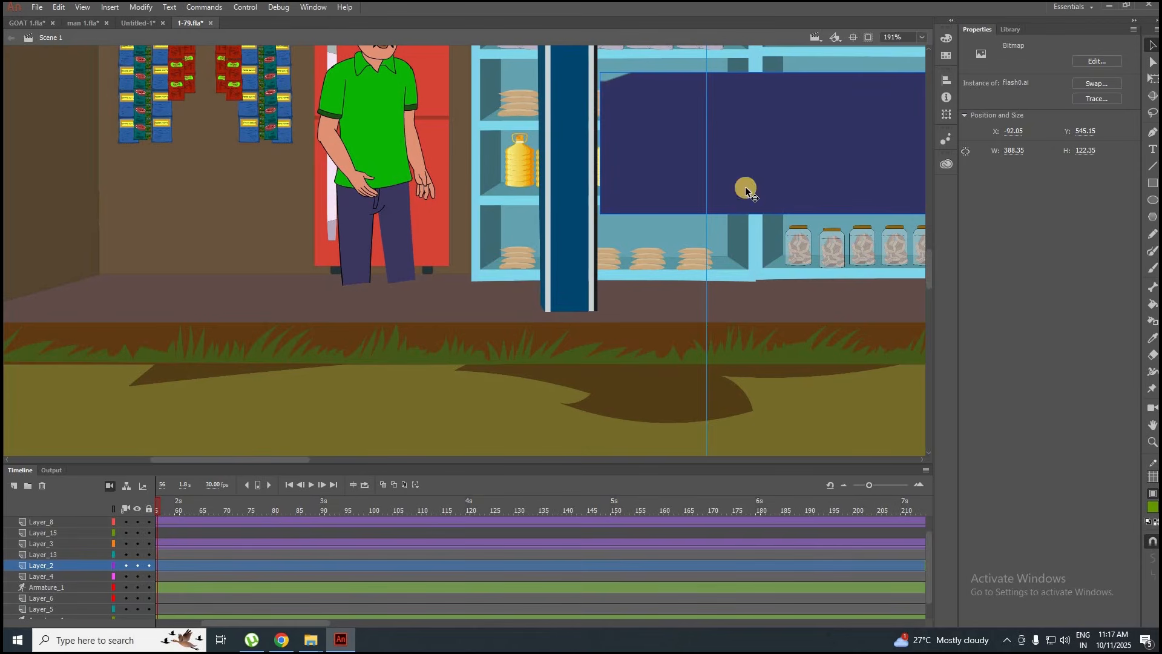
{"action": "left_click_drag", "start_coordinate": [675, 200], "coordinate": [226, 260]}
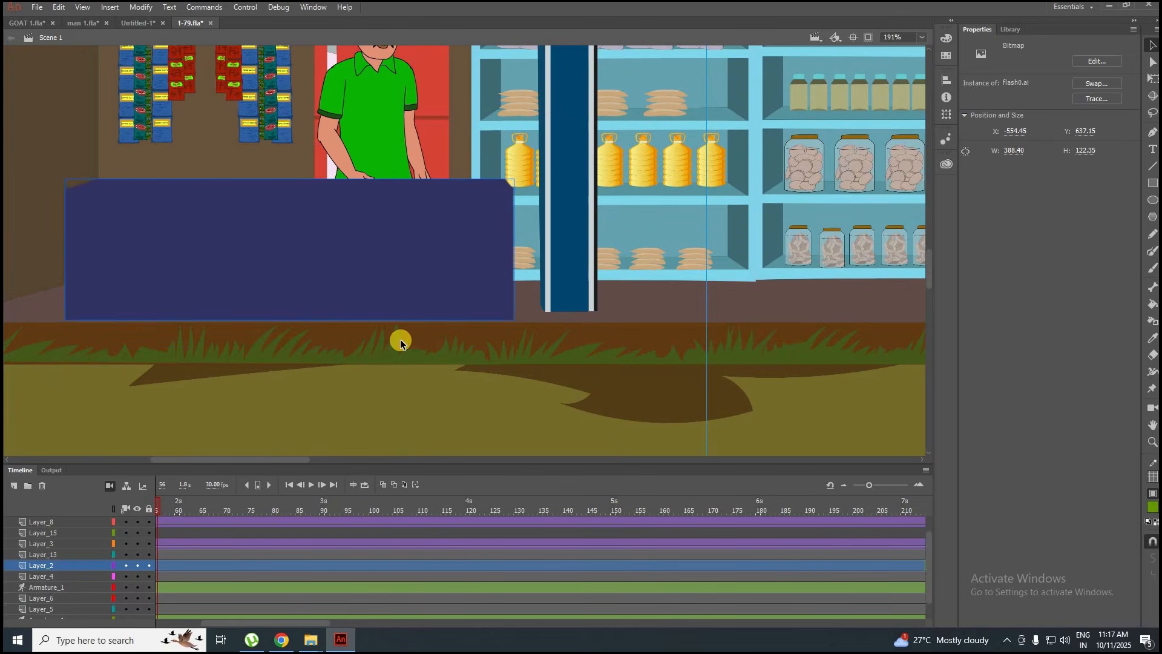
Nudge the shop counter slightly upward to Y 631.10 and deselect it to check how it covers the shopkeeper.
{"action": "scroll", "coordinate": [387, 250], "scroll_direction": "down", "scroll_amount": 5}
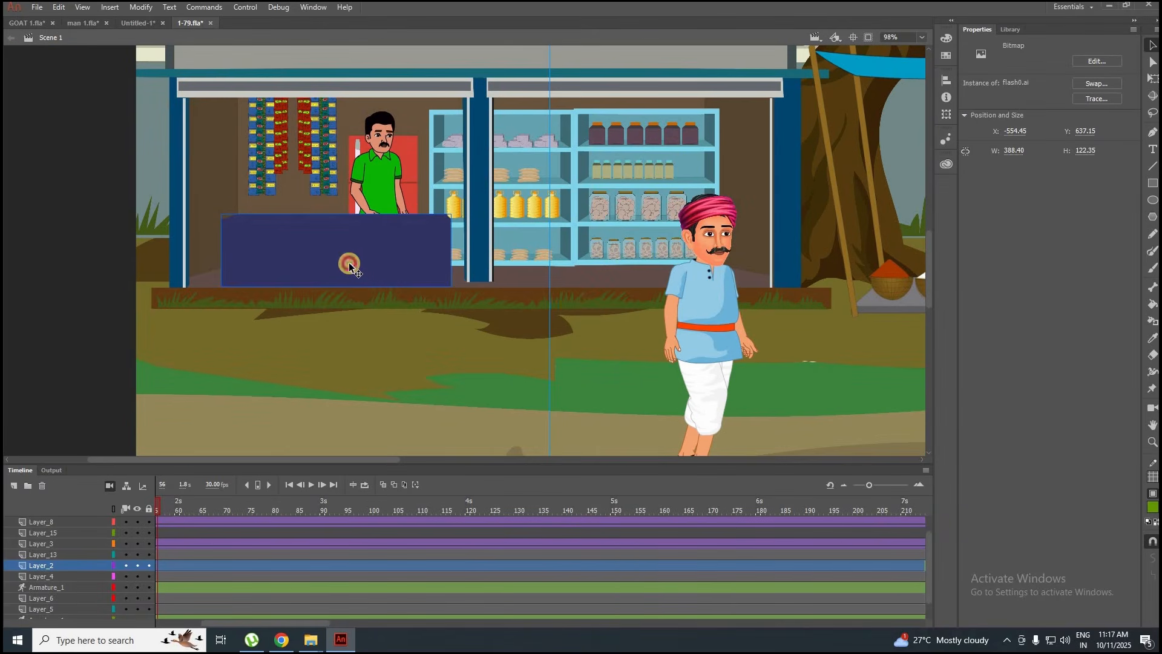
{"action": "left_click_drag", "start_coordinate": [348, 263], "coordinate": [349, 264]}
{"action": "scroll", "coordinate": [382, 285], "scroll_direction": "up", "scroll_amount": 3}
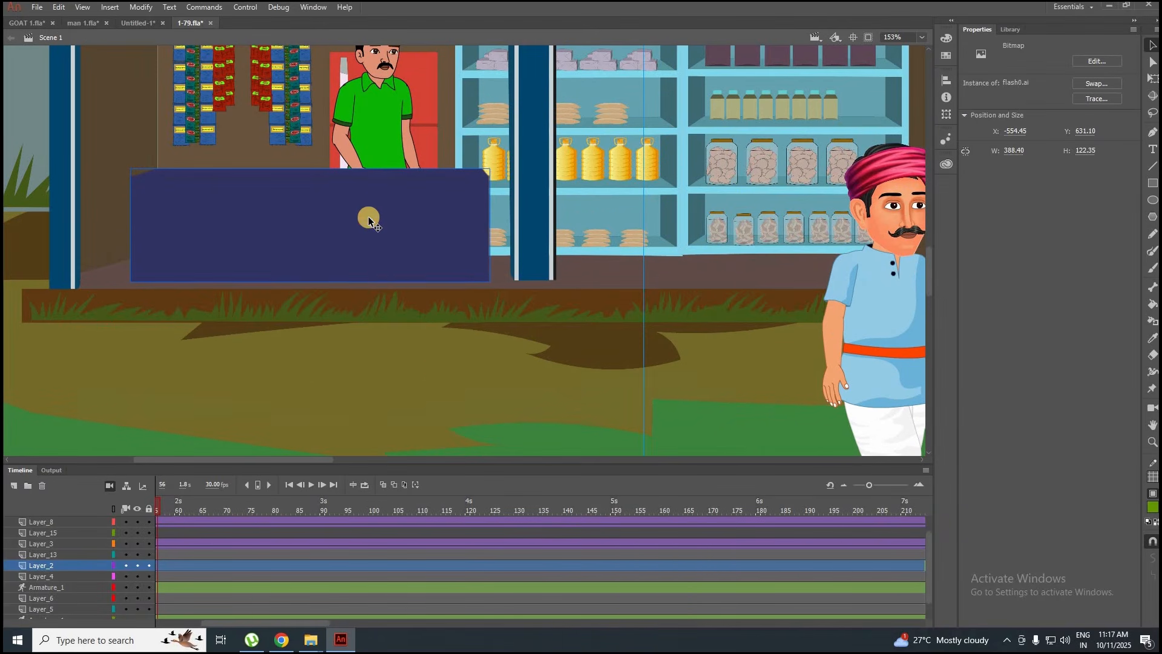
{"action": "left_click", "coordinate": [522, 186]}
{"action": "scroll", "coordinate": [526, 229], "scroll_direction": "down", "scroll_amount": 3}
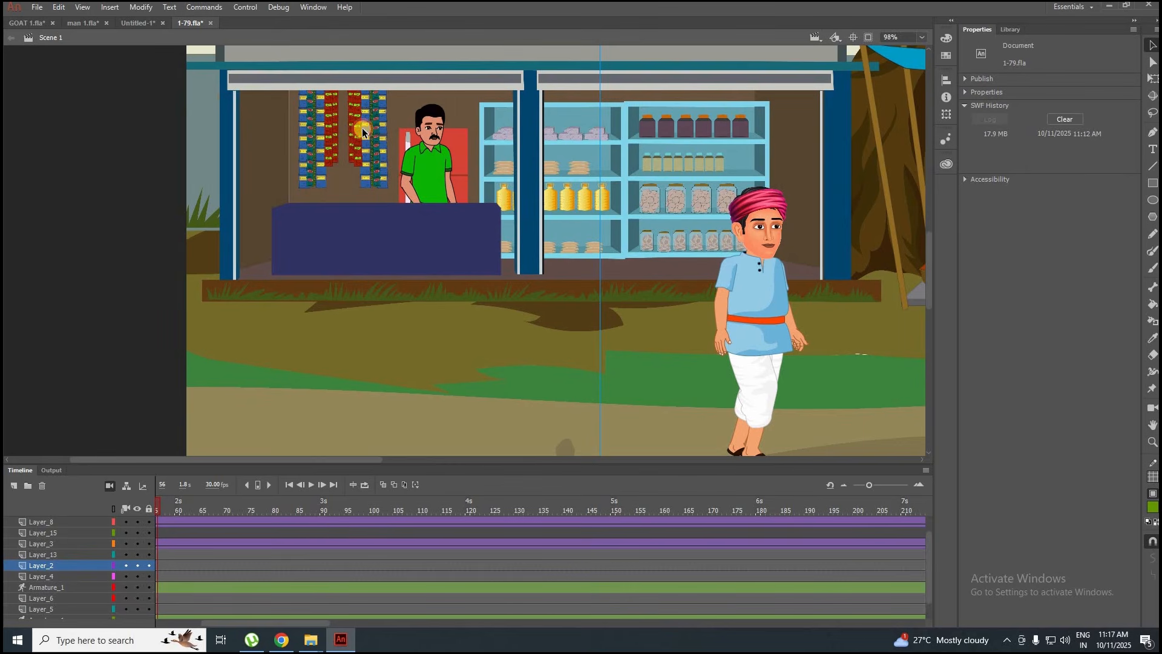
{"action": "left_click", "coordinate": [671, 142]}
{"action": "scroll", "coordinate": [386, 229], "scroll_direction": "up", "scroll_amount": 3}
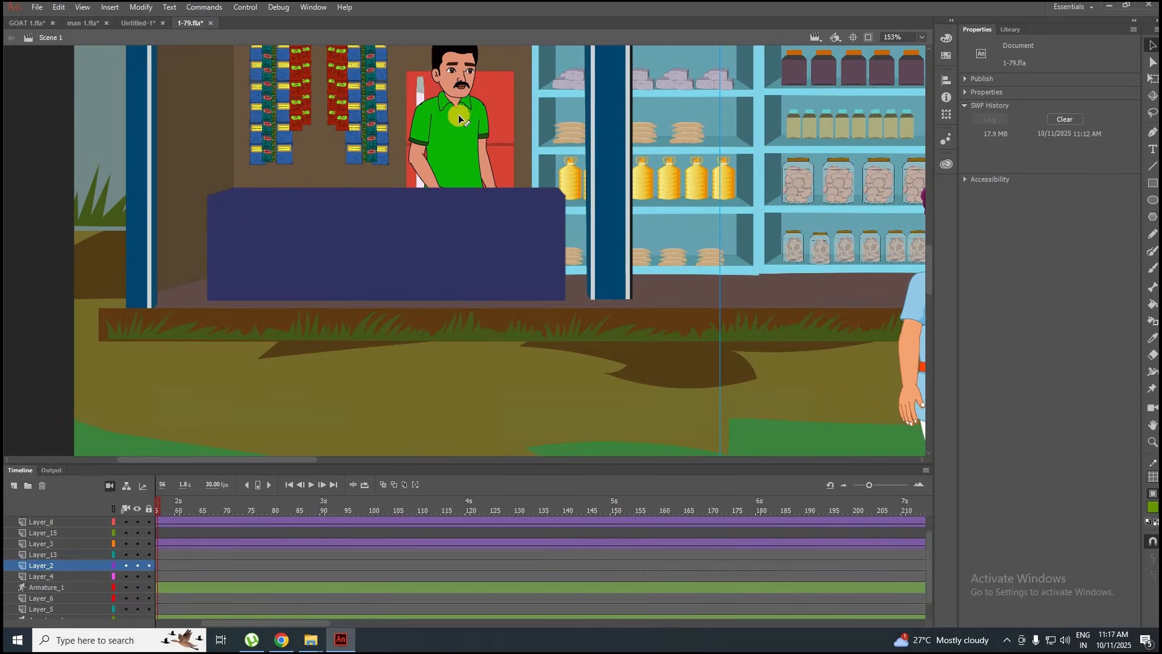
Select the shopkeeper's torso to check his rig, and shift the counter sideways to X -590.75, Y 631.10.
{"action": "left_click", "coordinate": [459, 114]}
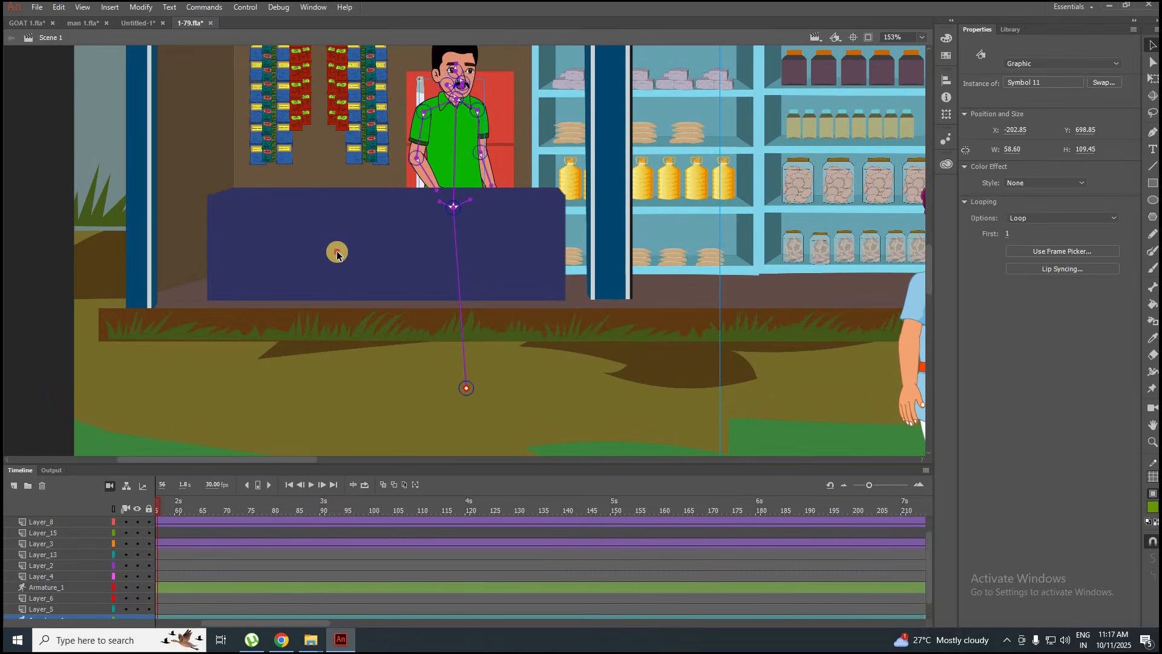
{"action": "left_click", "coordinate": [337, 253]}
{"action": "left_click_drag", "start_coordinate": [331, 245], "coordinate": [297, 247]}
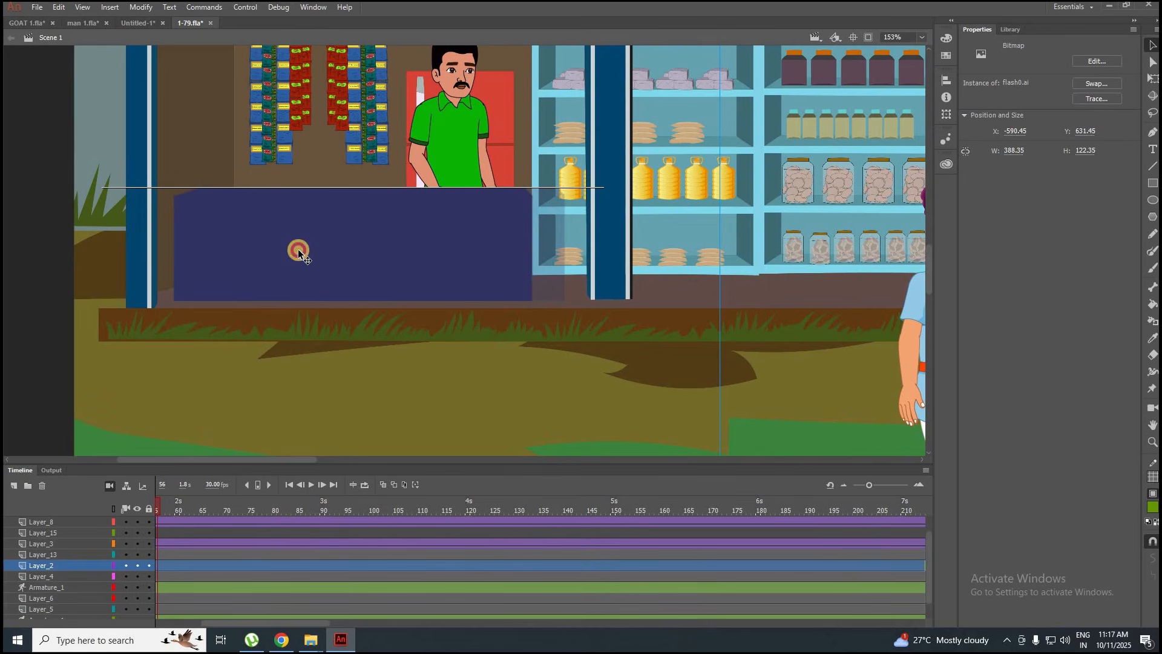
{"action": "scroll", "coordinate": [318, 242], "scroll_direction": "down", "scroll_amount": 2}
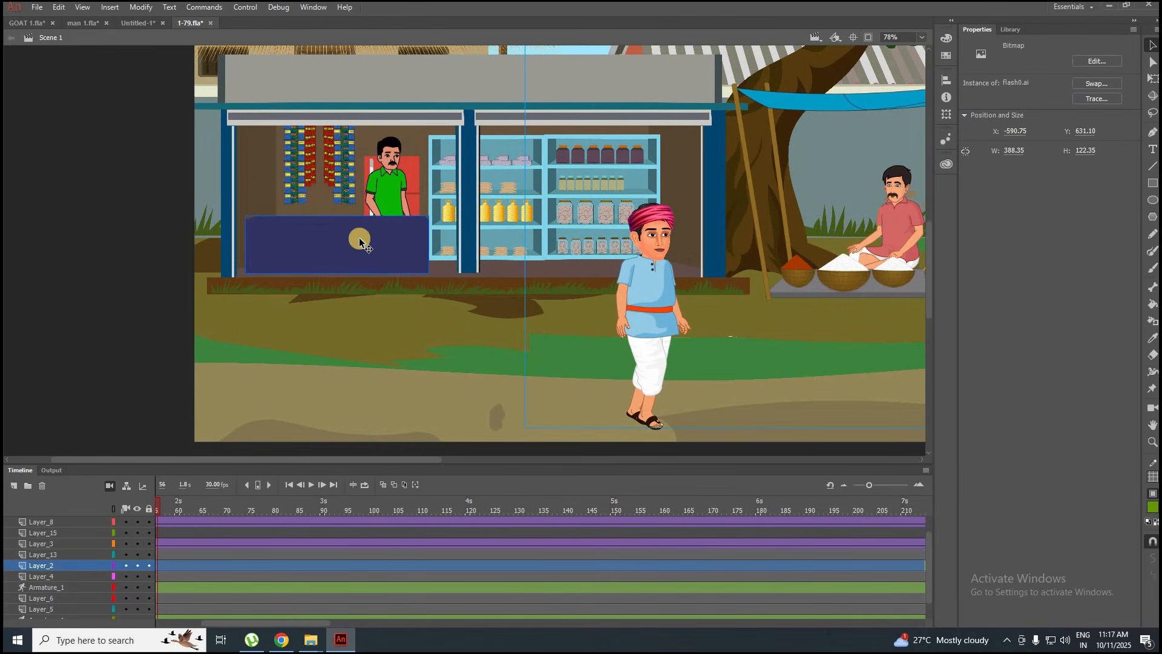
{"action": "scroll", "coordinate": [359, 243], "scroll_direction": "up", "scroll_amount": 2}
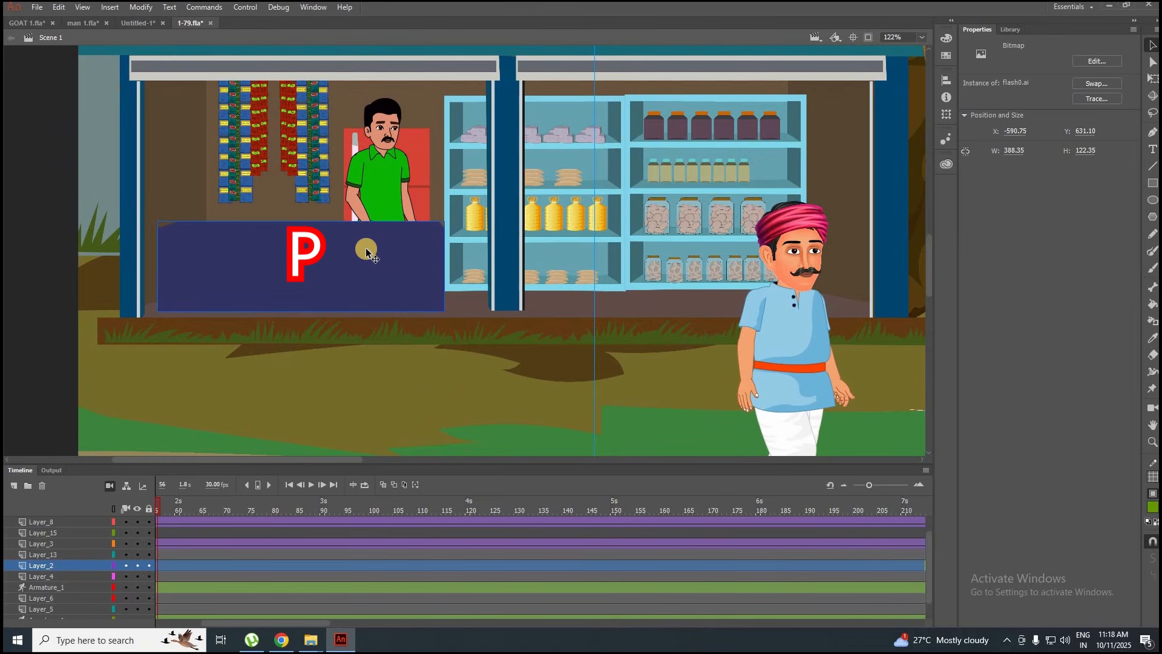
Slide the counter aside to expose the shopkeeper's legs again, and reposition it in front of him at X -559.30, Y 631.10.
{"action": "left_click_drag", "start_coordinate": [319, 251], "coordinate": [648, 234]}
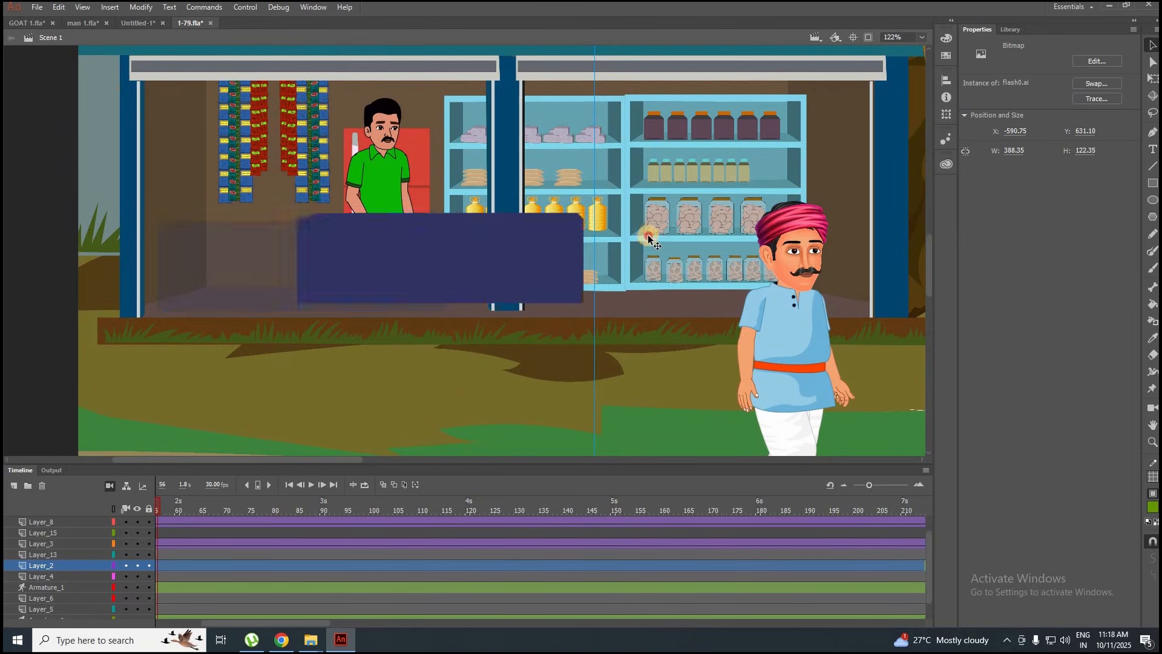
{"action": "scroll", "coordinate": [419, 257], "scroll_direction": "up", "scroll_amount": 3}
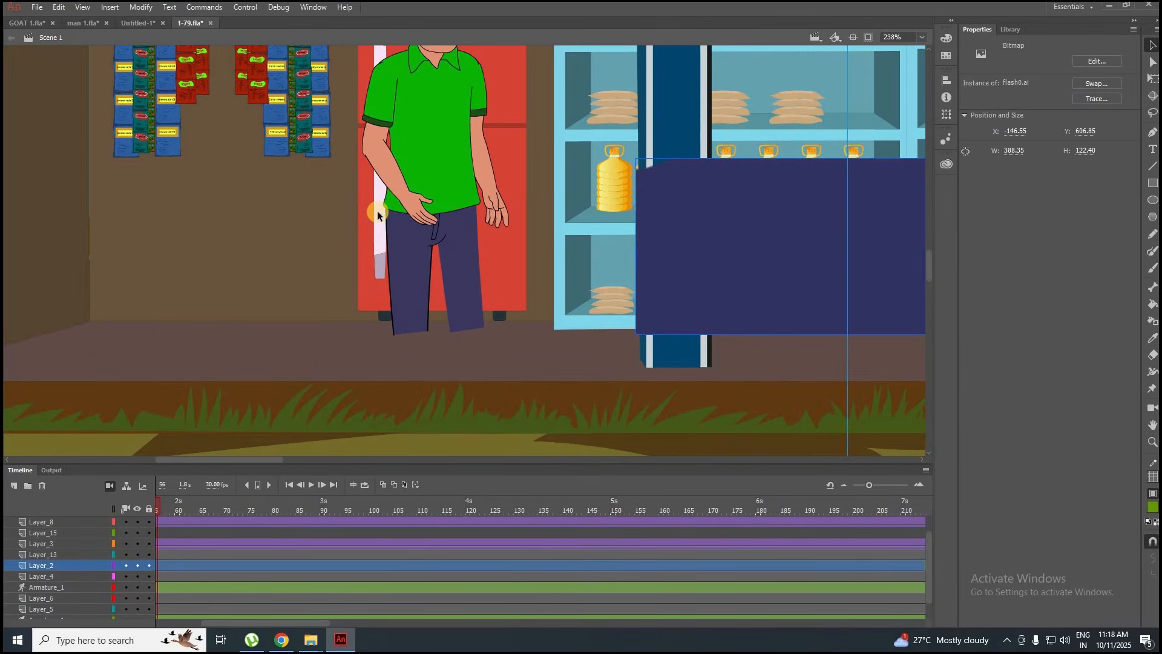
{"action": "scroll", "coordinate": [172, 307], "scroll_direction": "down", "scroll_amount": 2}
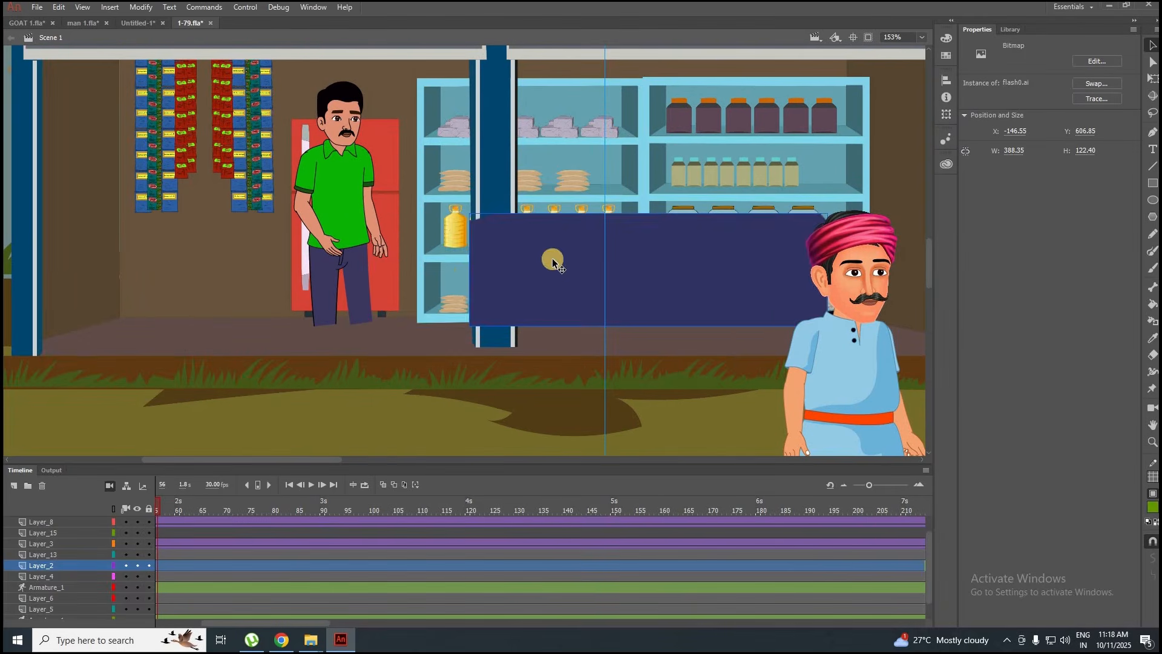
{"action": "left_click_drag", "start_coordinate": [553, 262], "coordinate": [174, 284]}
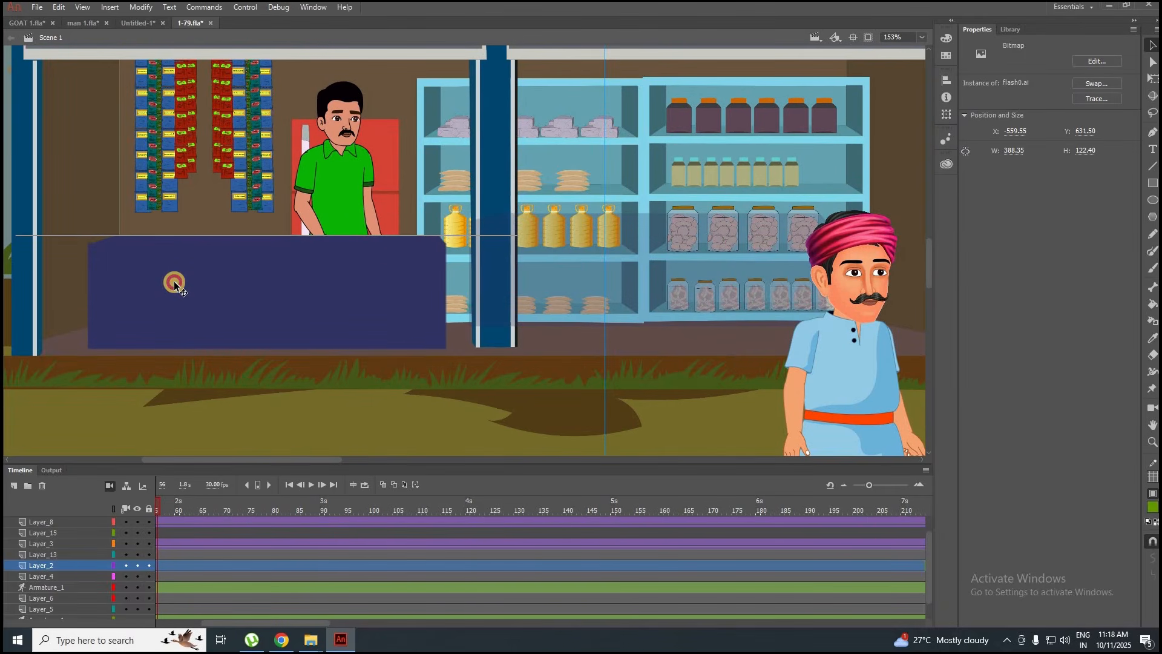
{"action": "left_click_drag", "start_coordinate": [175, 283], "coordinate": [174, 282]}
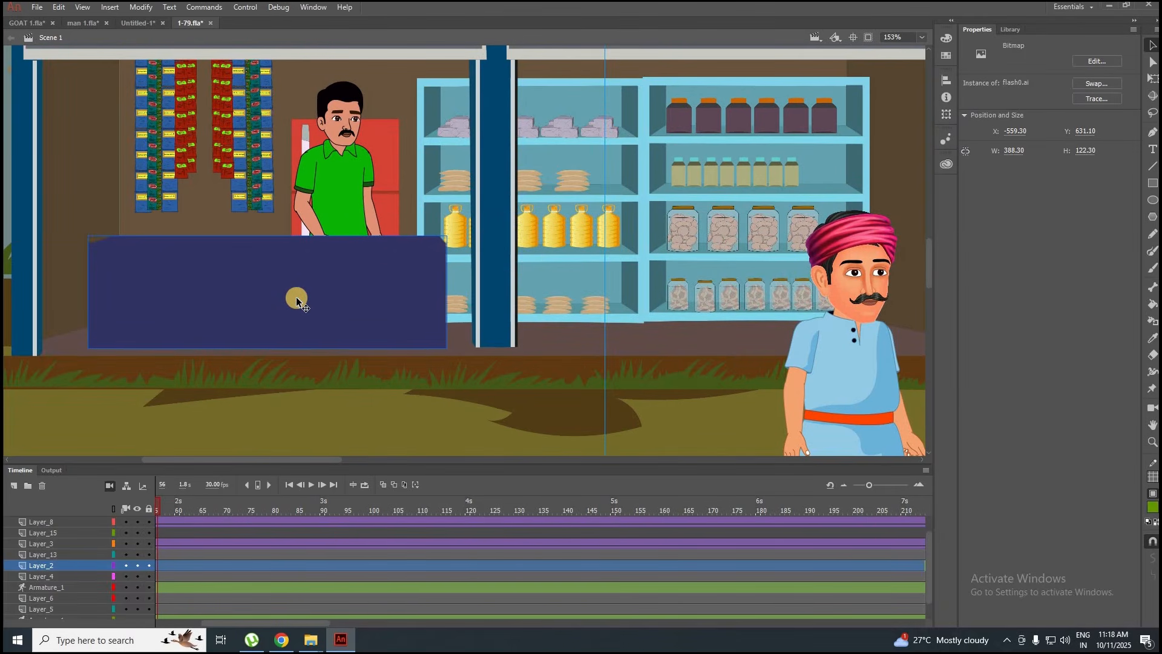
{"action": "scroll", "coordinate": [297, 301], "scroll_direction": "down", "scroll_amount": 2}
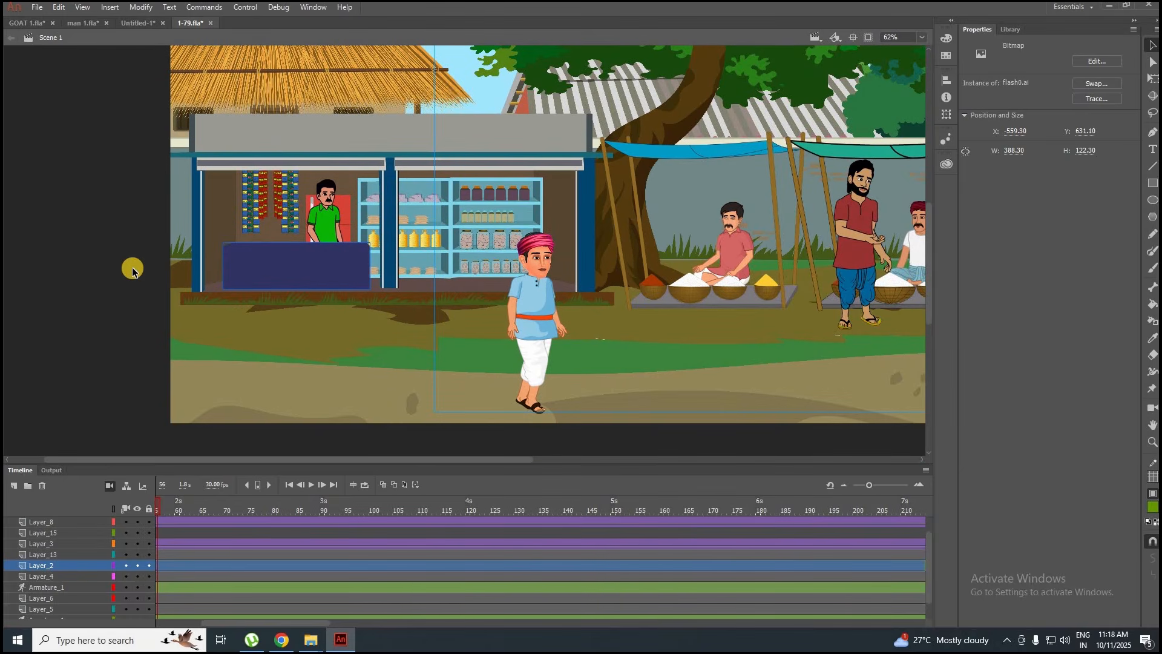
Examine the seated vendor in the pink shirt behind the spice baskets and select the stall bitmap on Layer_2.
{"action": "scroll", "coordinate": [133, 272], "scroll_direction": "down", "scroll_amount": 1}
{"action": "scroll", "coordinate": [579, 275], "scroll_direction": "up", "scroll_amount": 5}
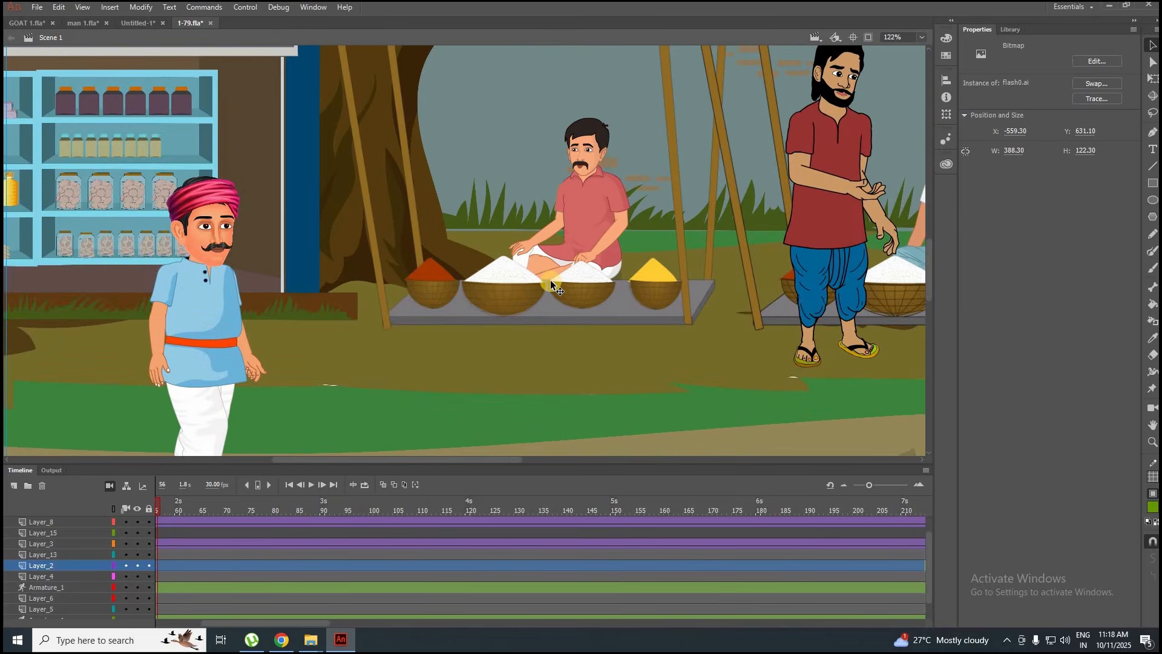
{"action": "scroll", "coordinate": [552, 285], "scroll_direction": "up", "scroll_amount": 1}
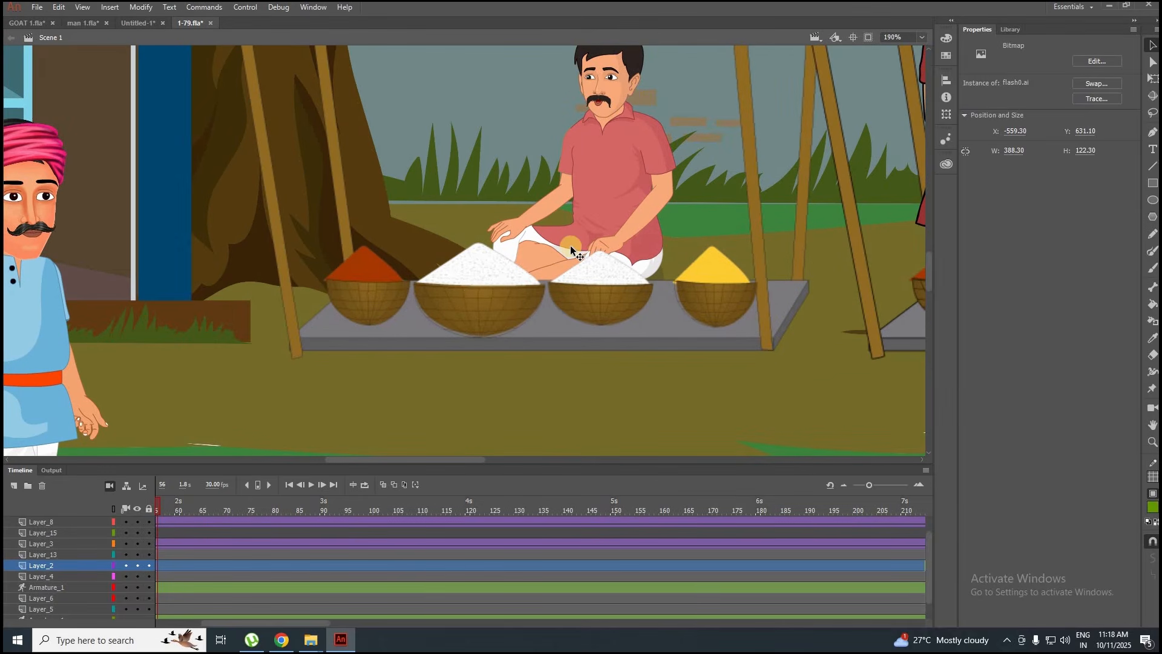
{"action": "scroll", "coordinate": [571, 245], "scroll_direction": "up", "scroll_amount": 2}
{"action": "scroll", "coordinate": [570, 245], "scroll_direction": "down", "scroll_amount": 2}
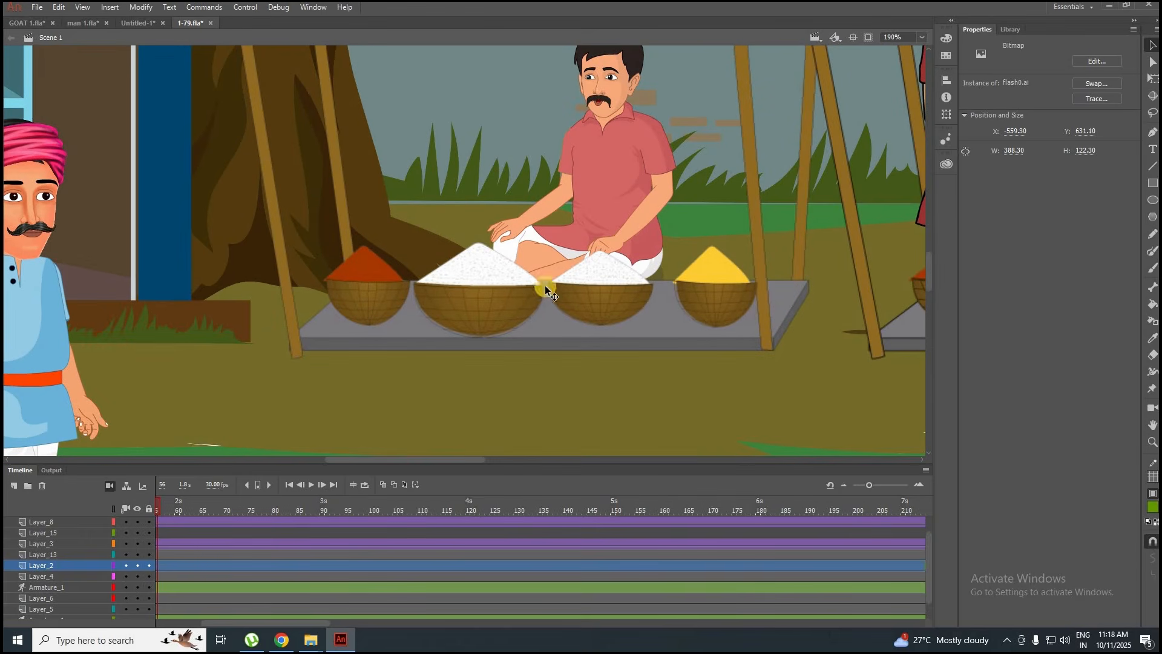
{"action": "left_click", "coordinate": [274, 220]}
{"action": "scroll", "coordinate": [274, 220], "scroll_direction": "down", "scroll_amount": 2}
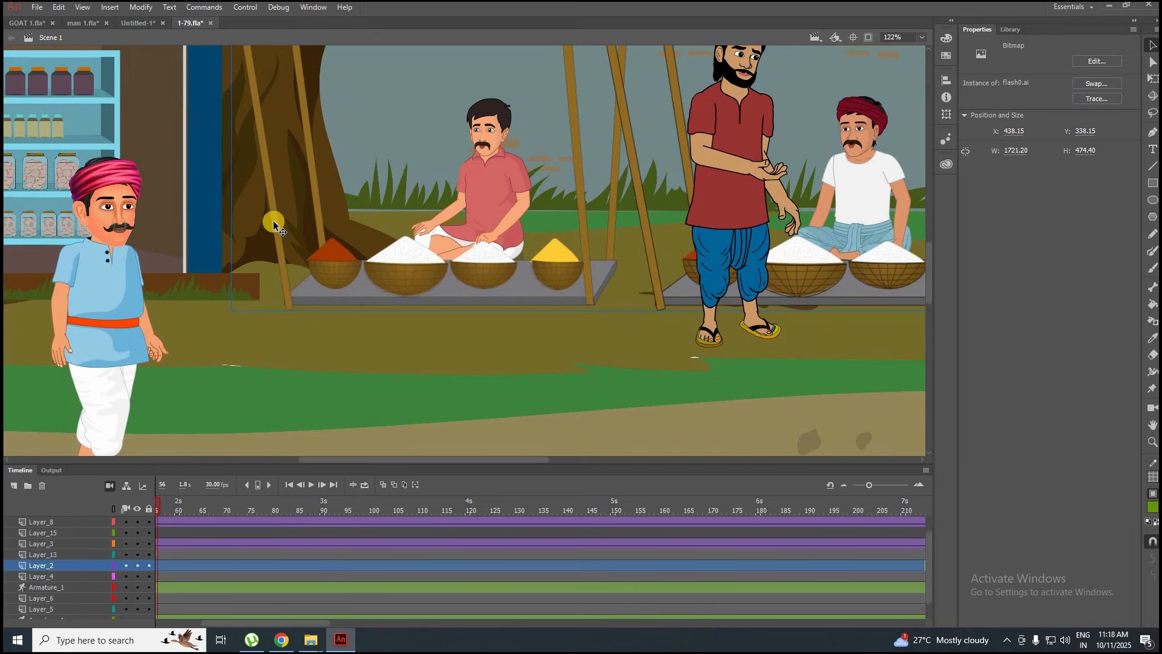
Lift the spice stall bitmap on Layer_2 to X 453.85, Y 90.00 to expose the seated vendors.
{"action": "mouse_move", "coordinate": [272, 214]}
{"action": "left_mouse_down"}
{"action": "mouse_move", "coordinate": [292, 213]}
{"action": "mouse_move", "coordinate": [264, 211]}
{"action": "left_mouse_up"}
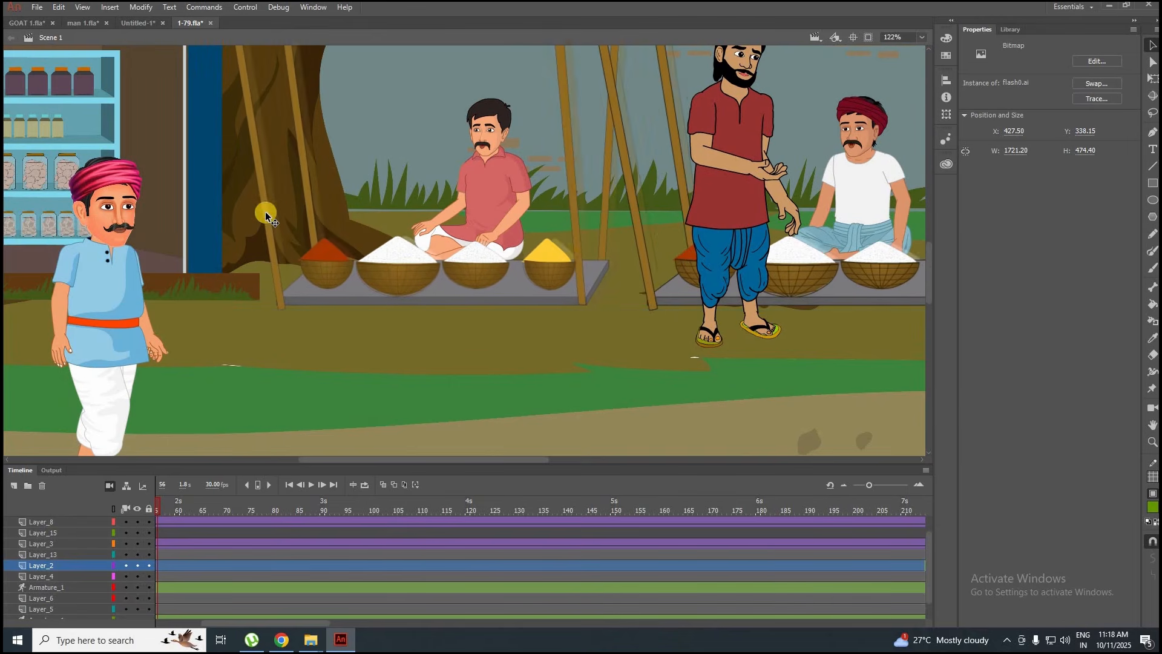
{"action": "scroll", "coordinate": [394, 272], "scroll_direction": "down", "scroll_amount": 3}
{"action": "left_click_drag", "start_coordinate": [507, 140], "coordinate": [510, 33]}
Select the seated vendors in the pink, white and mustard shirts in turn to check their symbols and layers.
{"action": "left_click", "coordinate": [430, 249]}
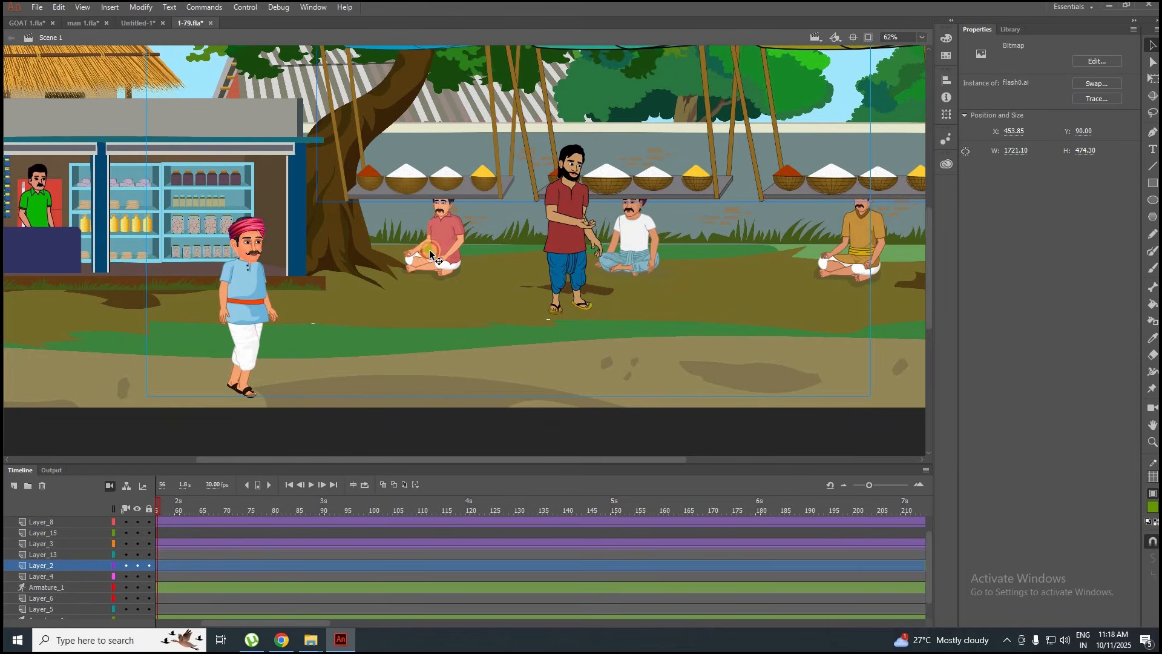
{"action": "left_click", "coordinate": [642, 245]}
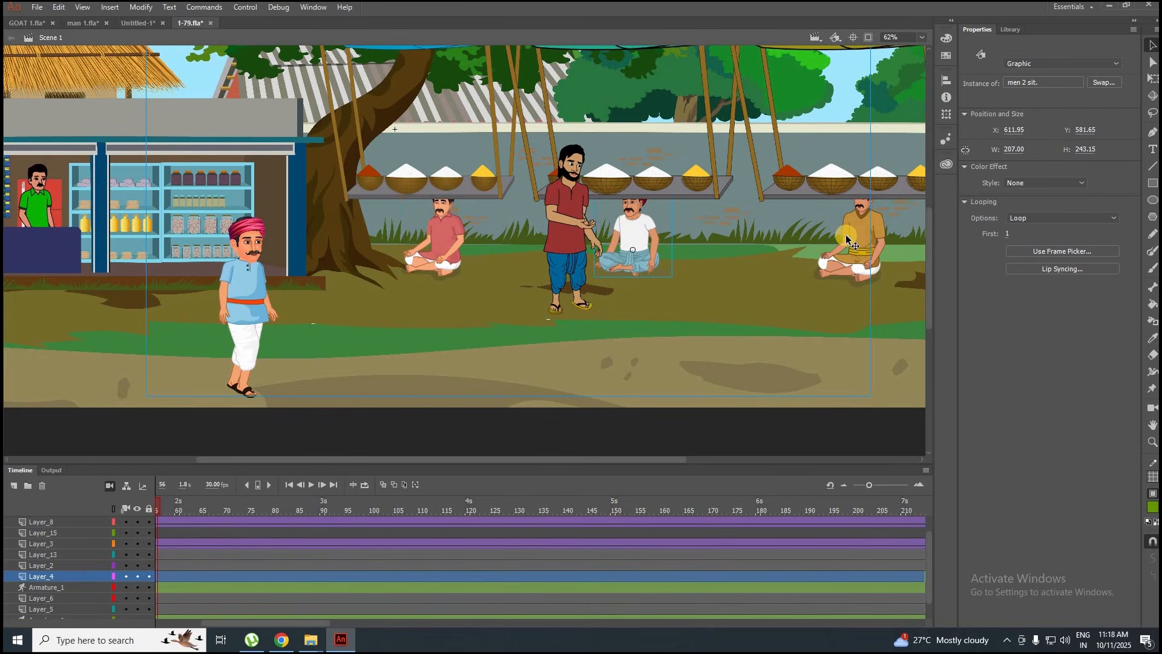
{"action": "left_click", "coordinate": [844, 241]}
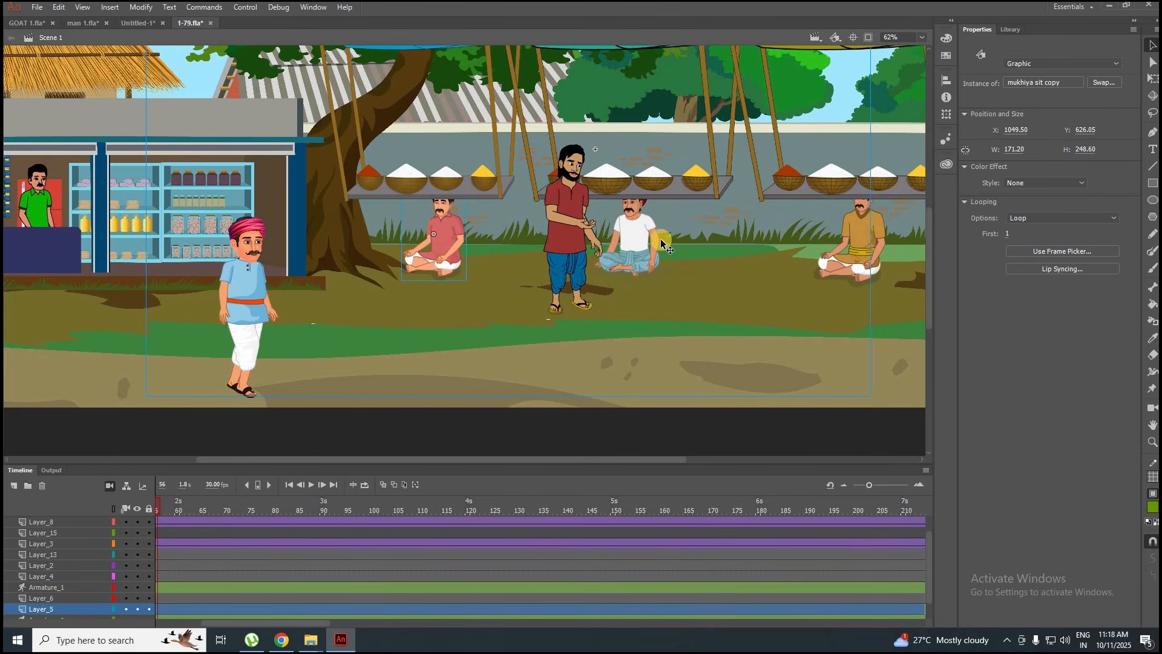
{"action": "left_click", "coordinate": [622, 242]}
{"action": "left_click", "coordinate": [843, 230]}
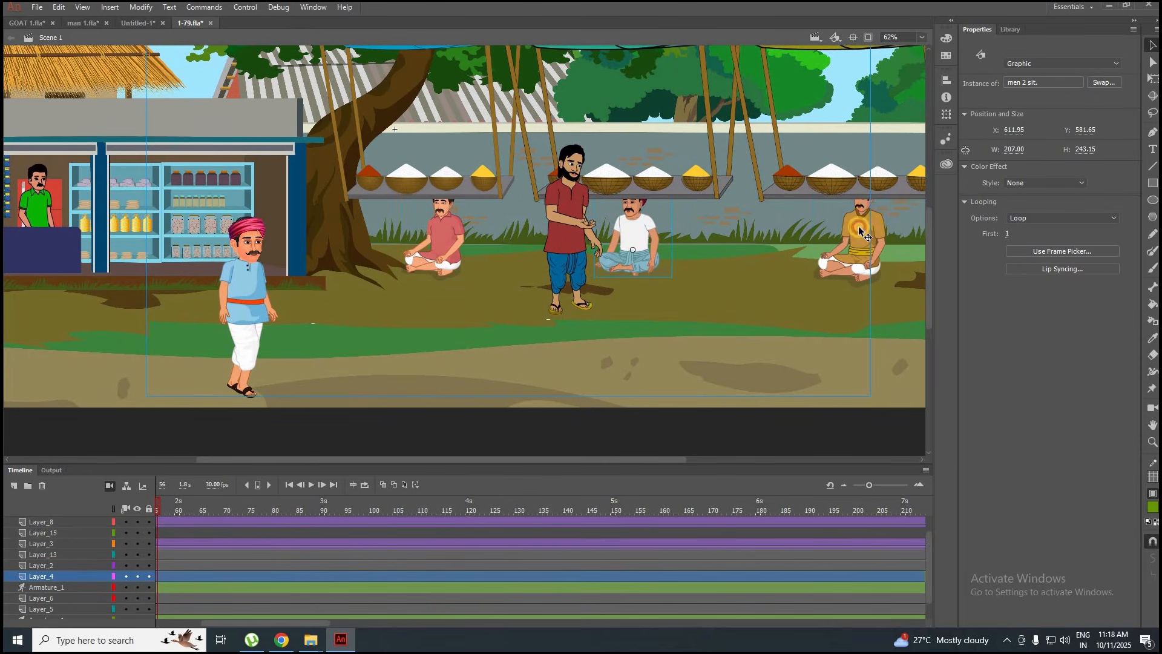
{"action": "left_click", "coordinate": [671, 264]}
{"action": "left_click", "coordinate": [851, 242]}
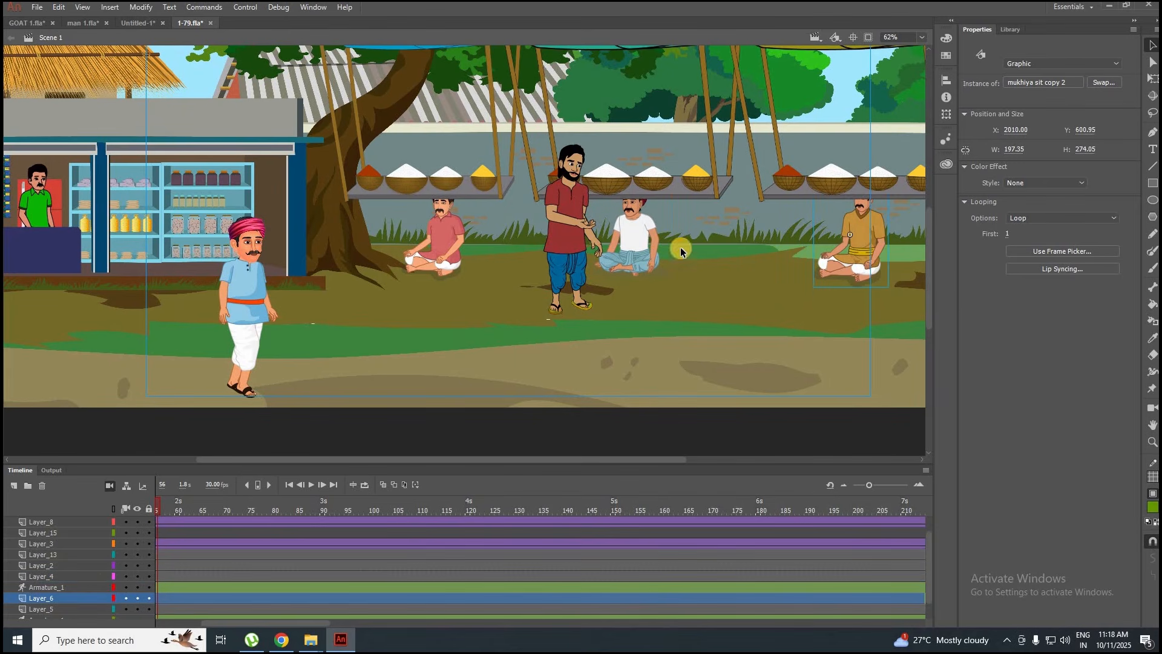
{"action": "left_click", "coordinate": [618, 243]}
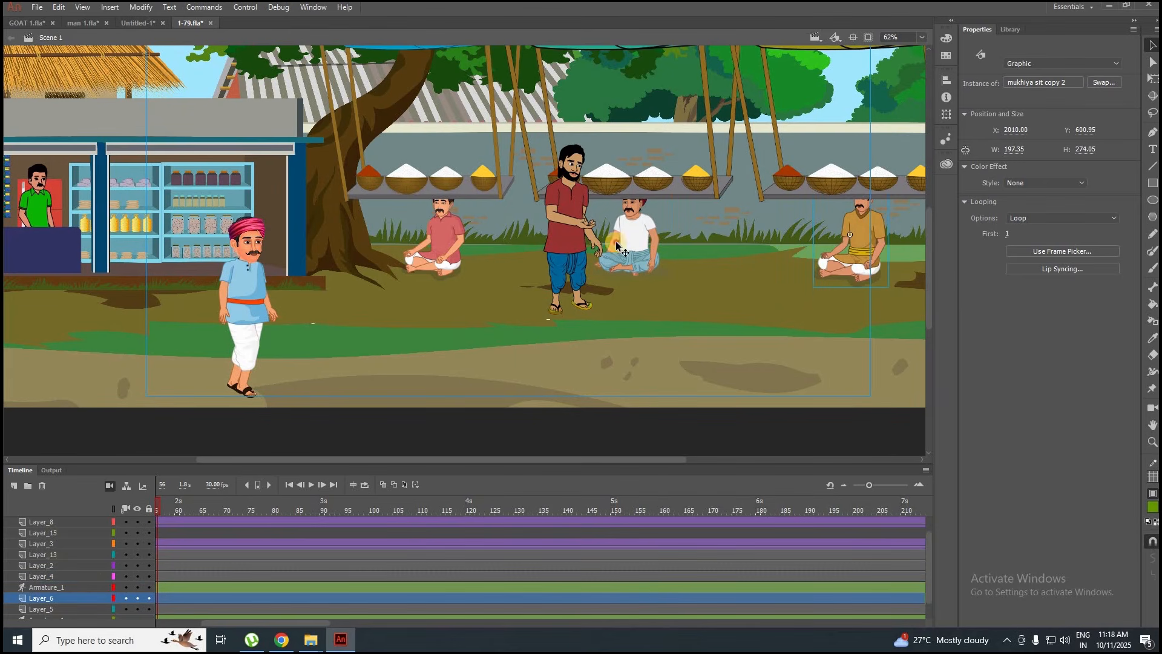
{"action": "left_click", "coordinate": [427, 247]}
{"action": "left_click", "coordinate": [423, 313]}
Move the spice stall bitmap down in front of the seated vendors at X 453.85, Y 316.35.
{"action": "scroll", "coordinate": [449, 288], "scroll_direction": "up", "scroll_amount": 1}
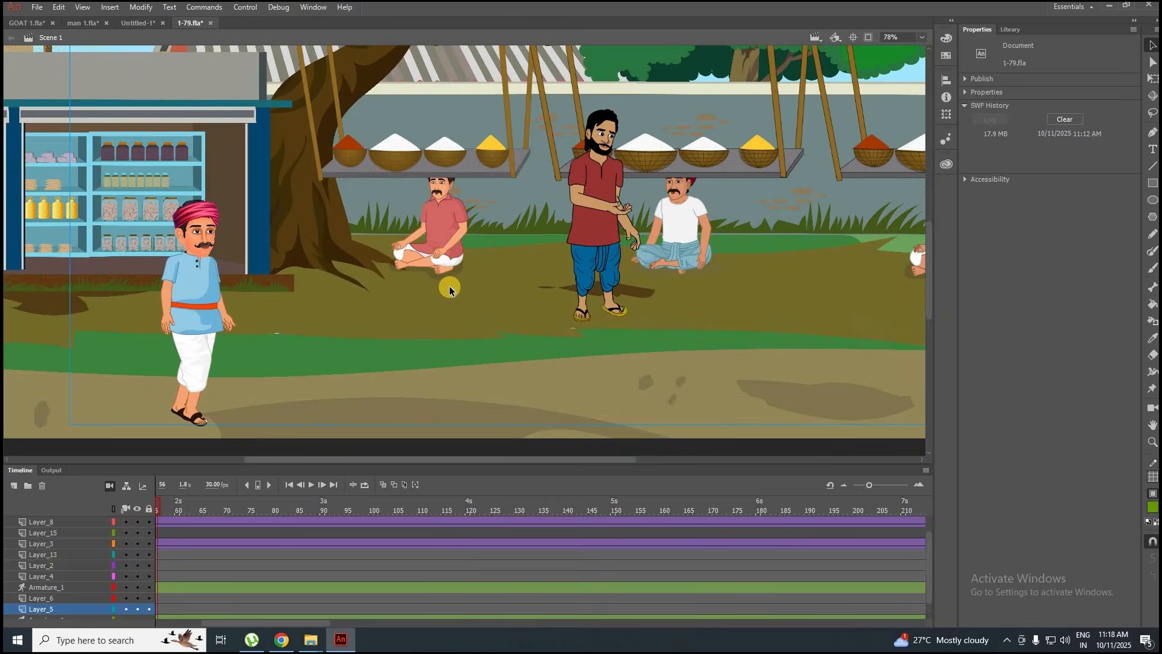
{"action": "scroll", "coordinate": [450, 289], "scroll_direction": "down", "scroll_amount": 2}
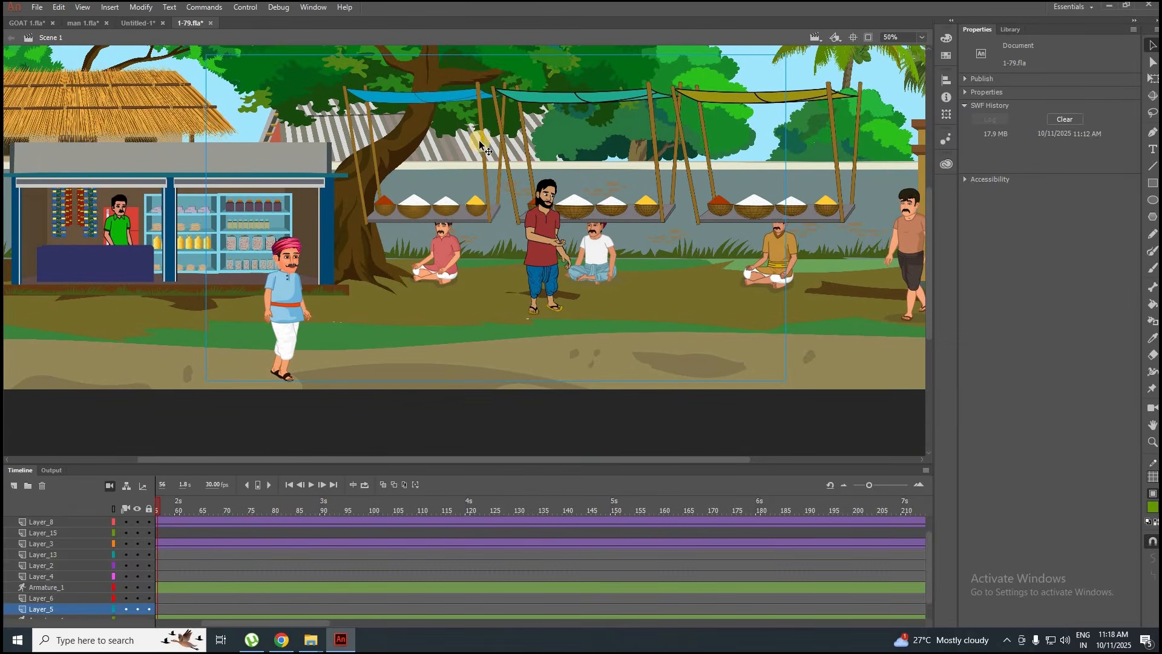
{"action": "left_click_drag", "start_coordinate": [522, 144], "coordinate": [482, 208]}
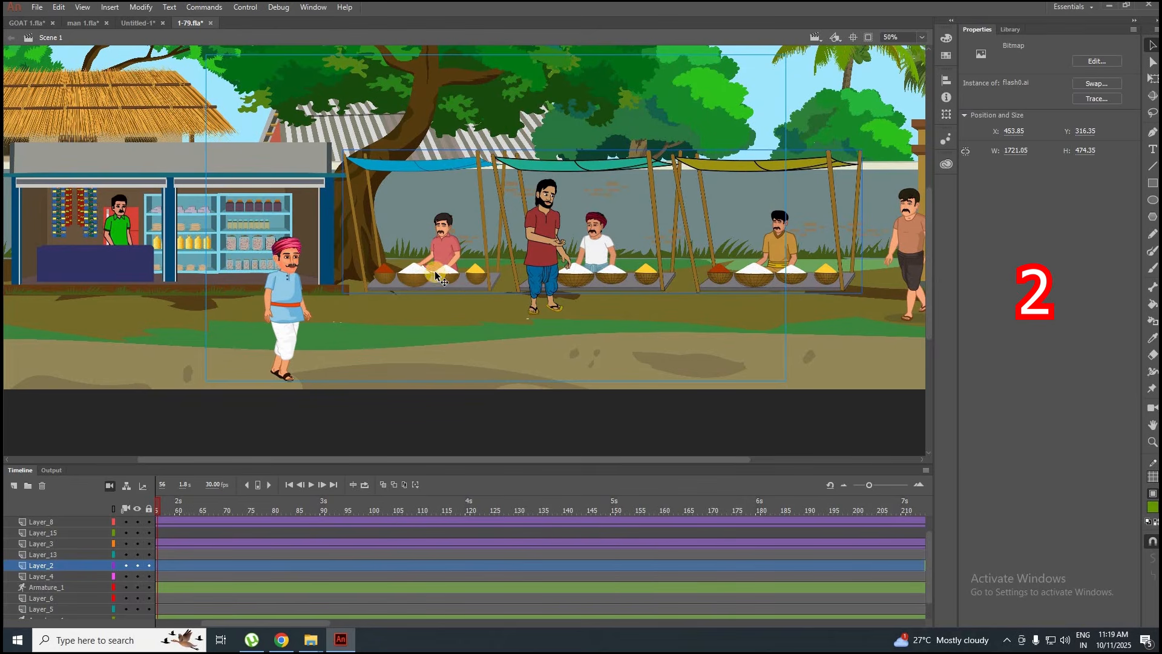
{"action": "scroll", "coordinate": [323, 284], "scroll_direction": "down", "scroll_amount": 2}
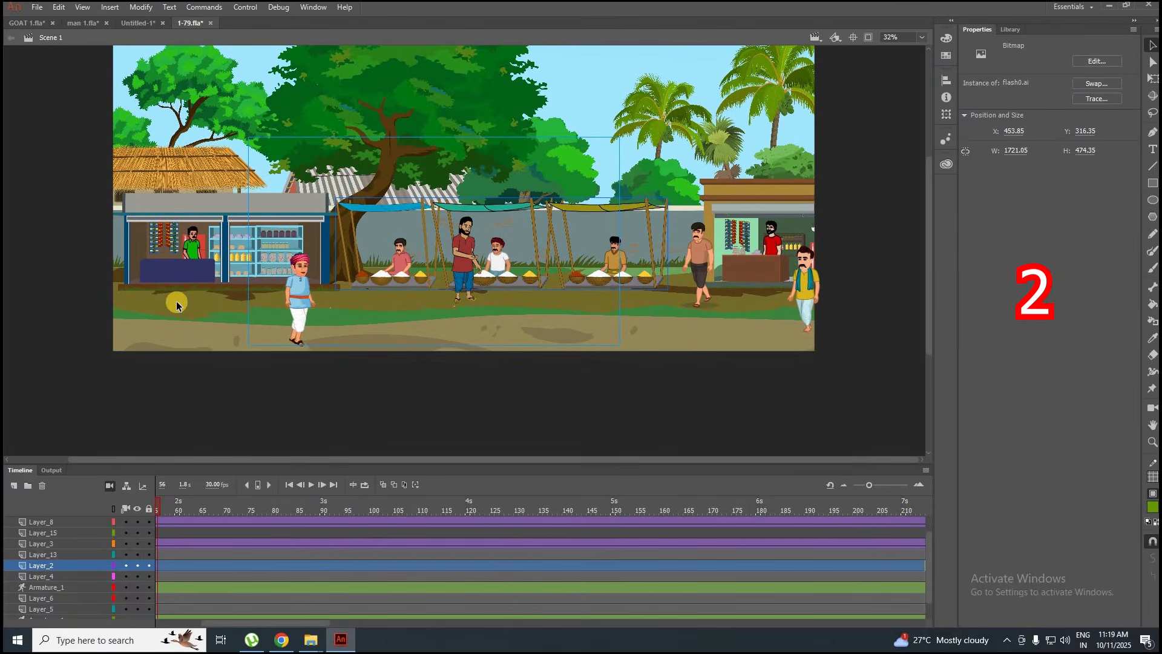
Examine the shop with the brown counter, checking the counter, the red-shirted shopkeeper's torso and the hanging packets.
{"action": "scroll", "coordinate": [727, 236], "scroll_direction": "up", "scroll_amount": 3}
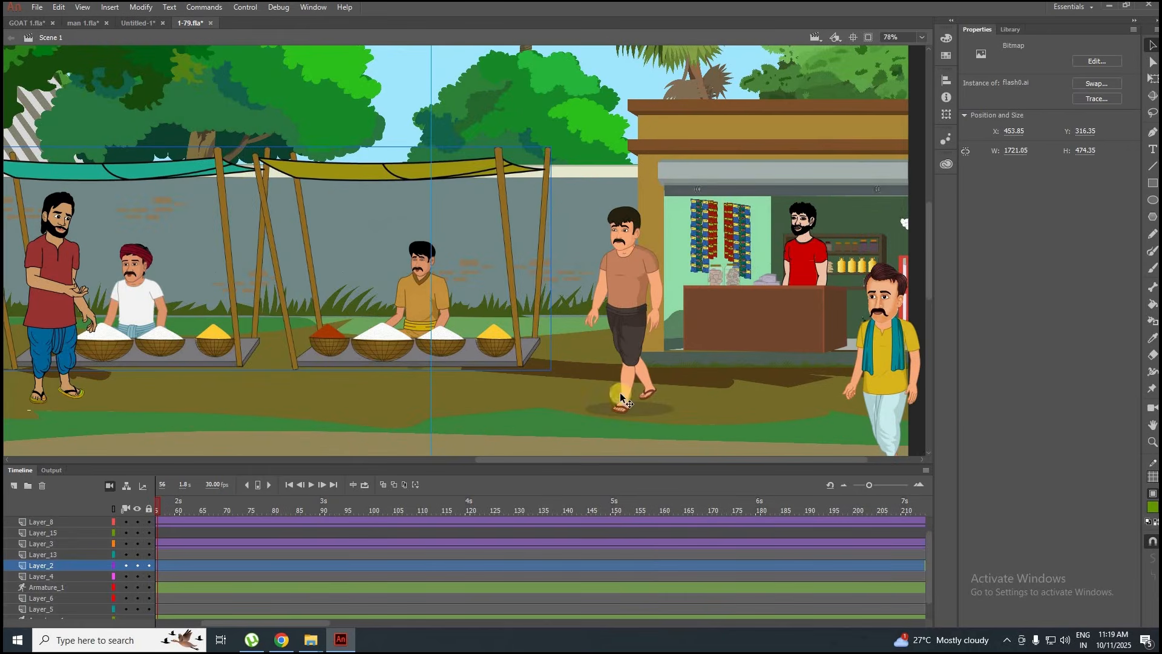
{"action": "scroll", "coordinate": [860, 236], "scroll_direction": "up", "scroll_amount": 2}
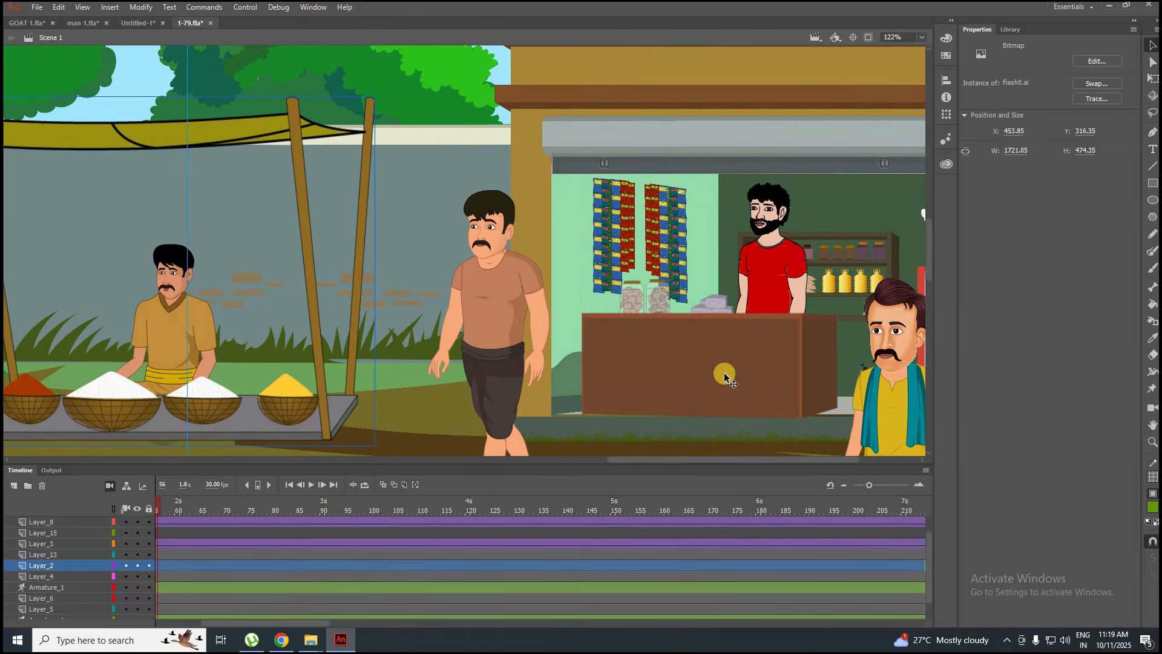
{"action": "left_click", "coordinate": [721, 378]}
{"action": "left_click", "coordinate": [761, 249]}
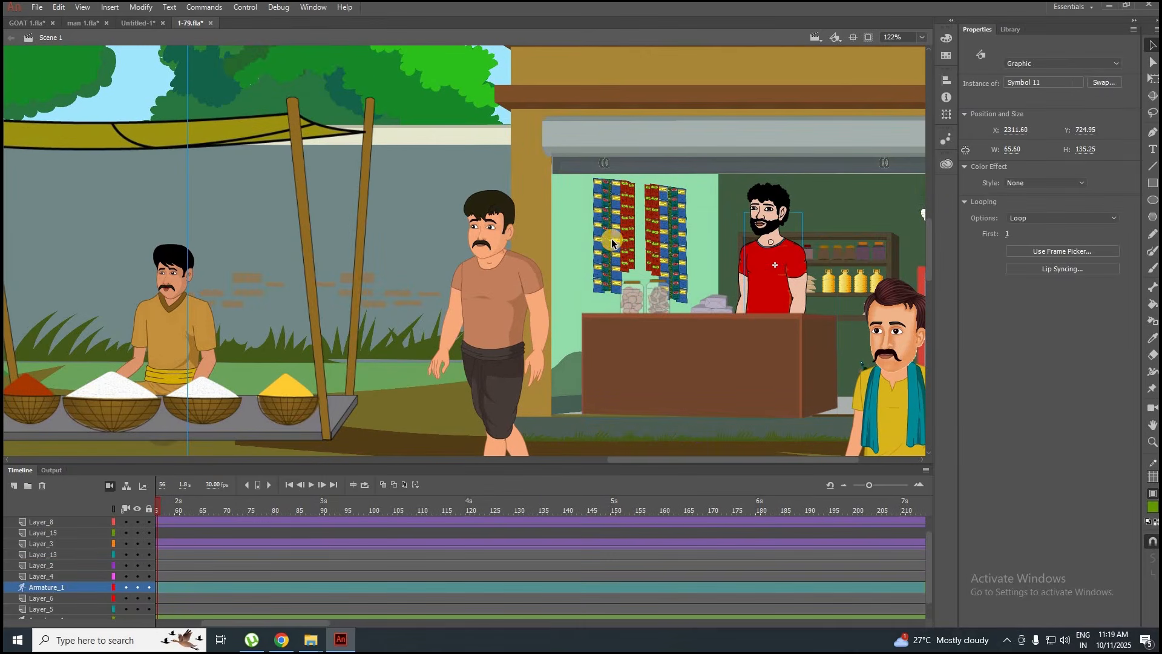
{"action": "left_click", "coordinate": [606, 223]}
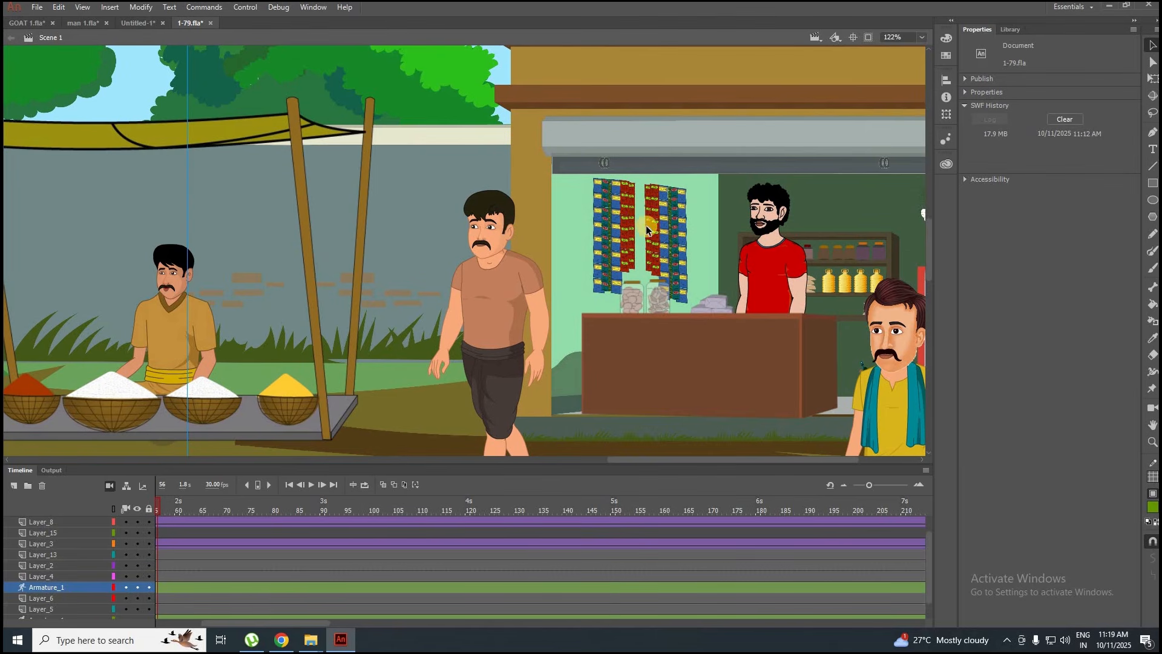
Lift the brown counter to expose the red-shirted shopkeeper's legs, and reposition it in front of him at X 2446.30, Y 559.65.
{"action": "left_click_drag", "start_coordinate": [696, 356], "coordinate": [717, 310]}
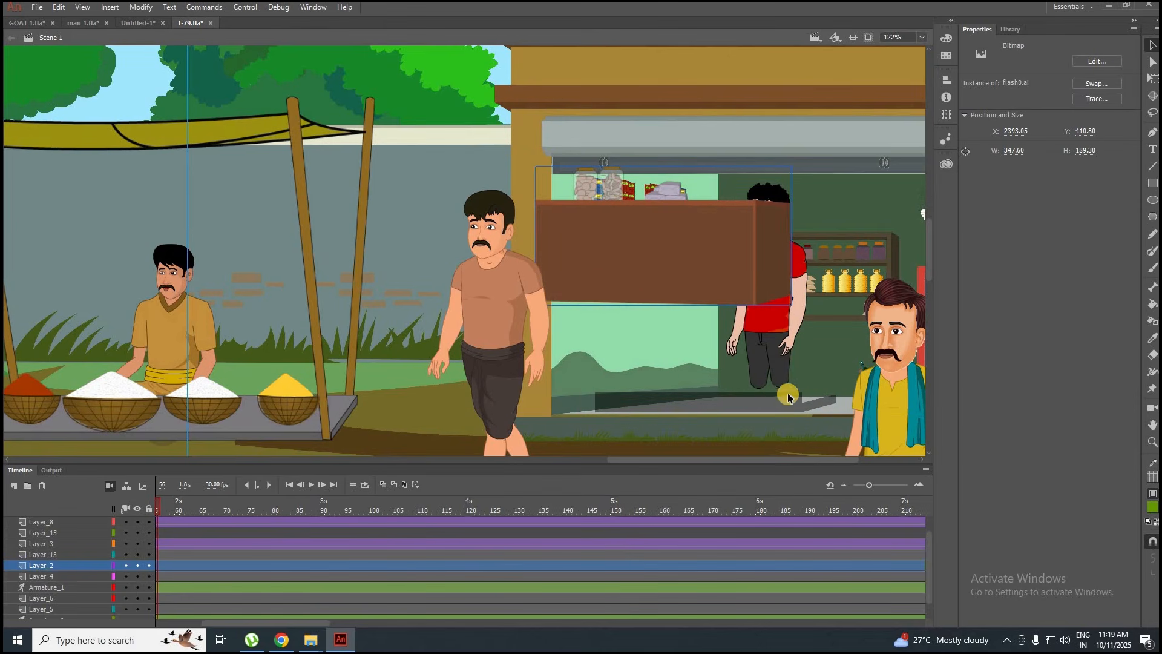
{"action": "scroll", "coordinate": [786, 404], "scroll_direction": "up", "scroll_amount": 3}
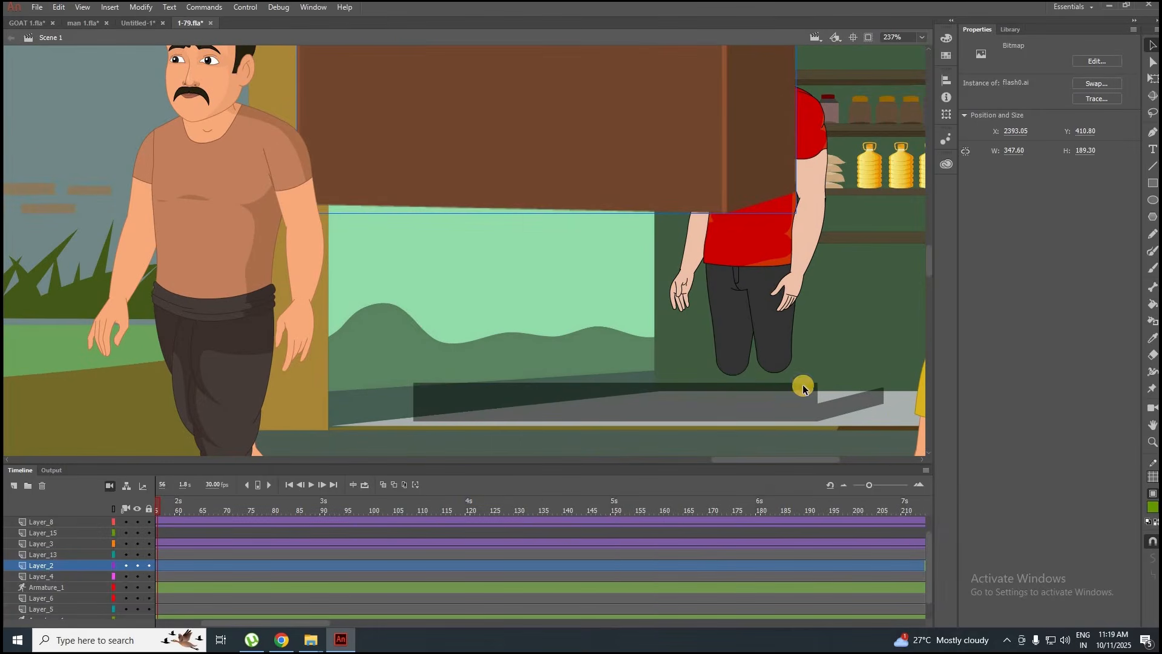
{"action": "scroll", "coordinate": [739, 379], "scroll_direction": "down", "scroll_amount": 4}
{"action": "left_click_drag", "start_coordinate": [685, 303], "coordinate": [728, 332]}
{"action": "scroll", "coordinate": [272, 302], "scroll_direction": "down", "scroll_amount": 2}
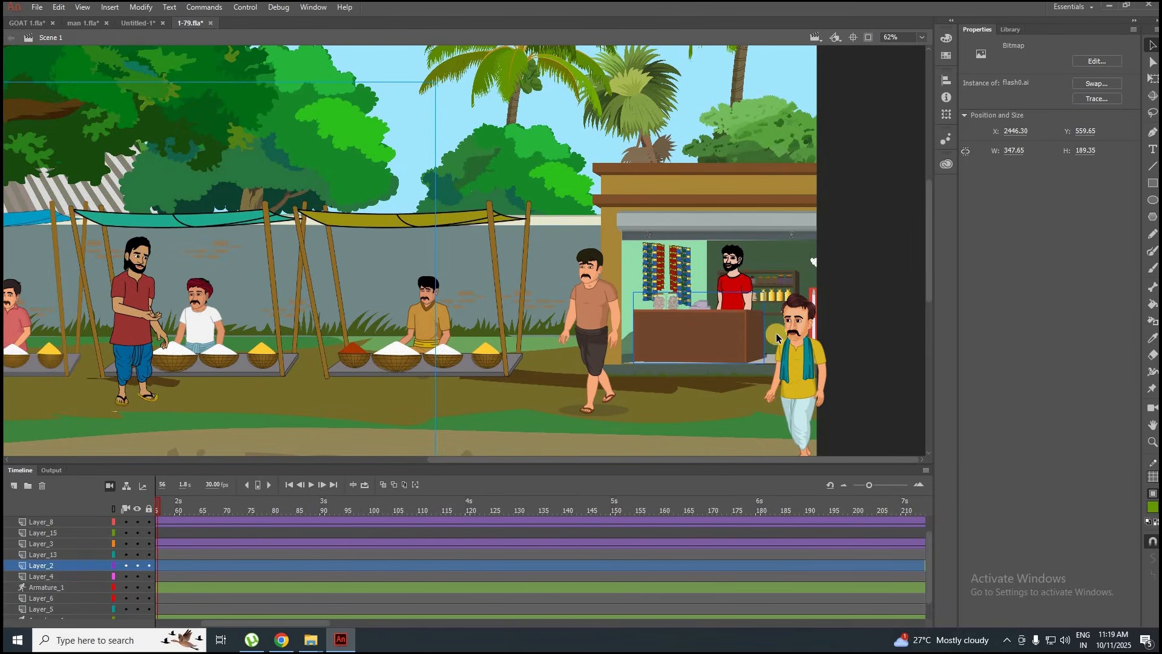
Select the bearded man in the maroon shirt standing in front of the stalls to check his symbol and layer.
{"action": "scroll", "coordinate": [797, 333], "scroll_direction": "left", "scroll_amount": 4}
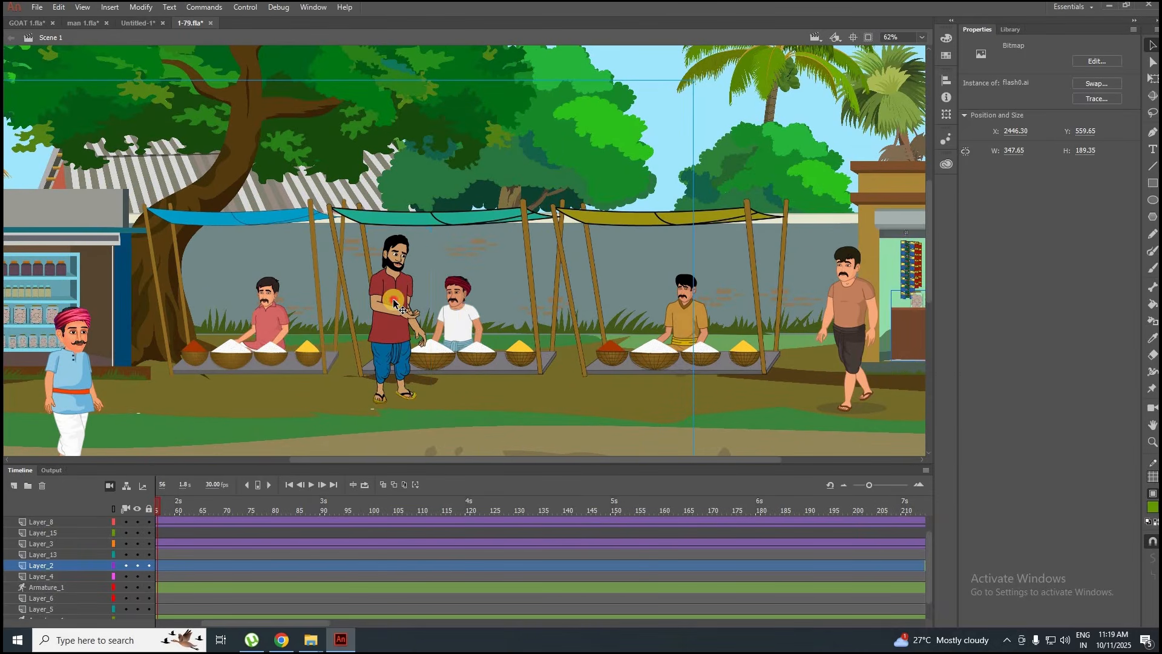
{"action": "left_click", "coordinate": [394, 302]}
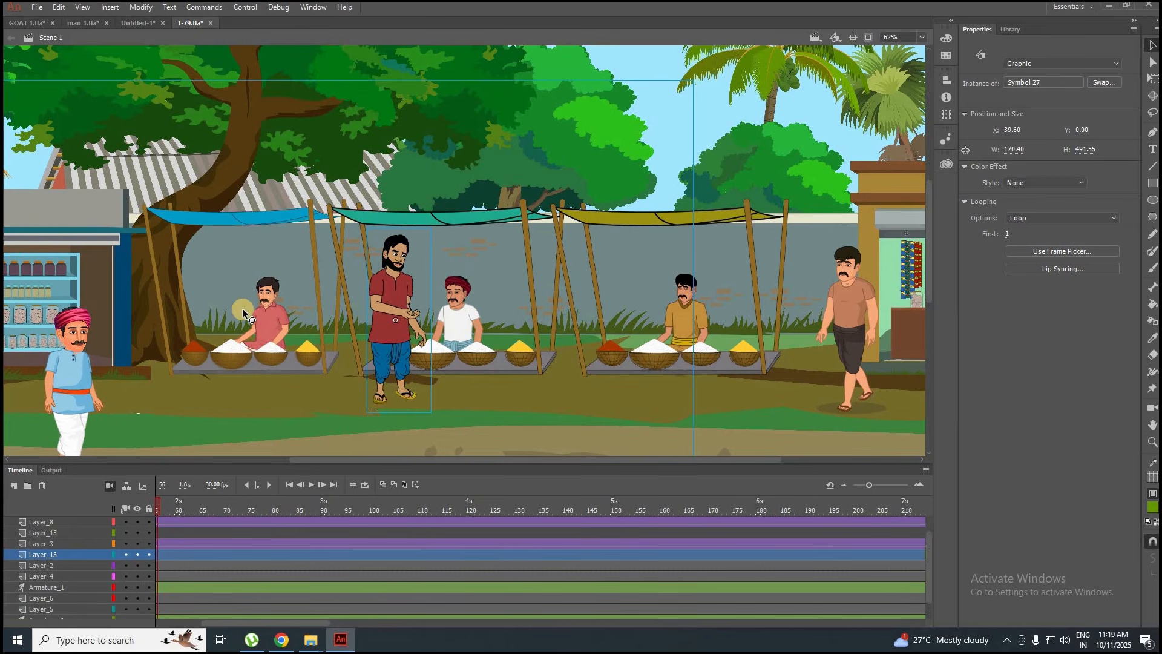
{"action": "scroll", "coordinate": [243, 311], "scroll_direction": "down", "scroll_amount": 2}
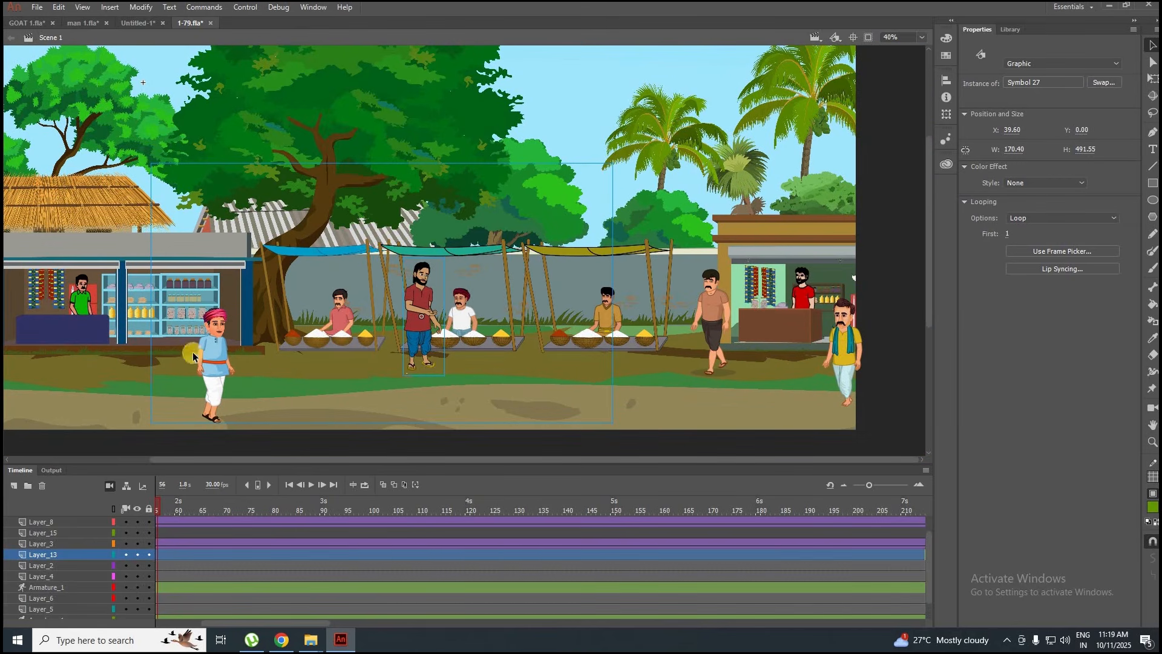
Go back to frame 11 and examine the green-shirted shopkeeper behind the dark blue counter.
{"action": "left_click_drag", "start_coordinate": [155, 513], "coordinate": [148, 293]}
{"action": "scroll", "coordinate": [178, 310], "scroll_direction": "up", "scroll_amount": 3}
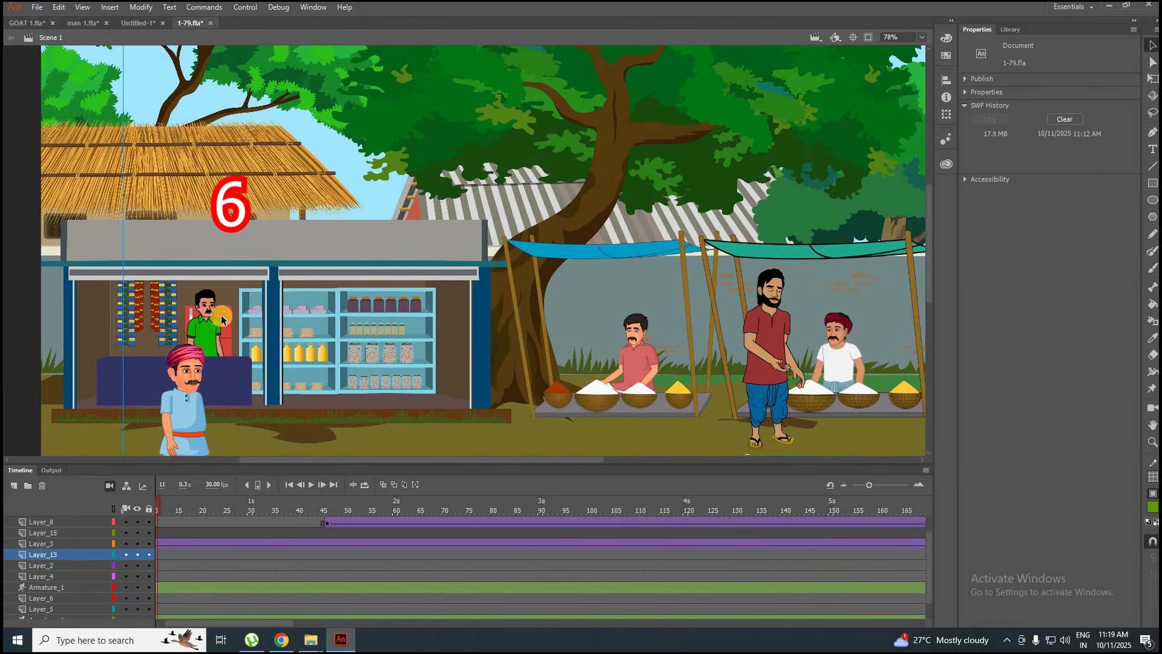
{"action": "scroll", "coordinate": [209, 315], "scroll_direction": "up", "scroll_amount": 5}
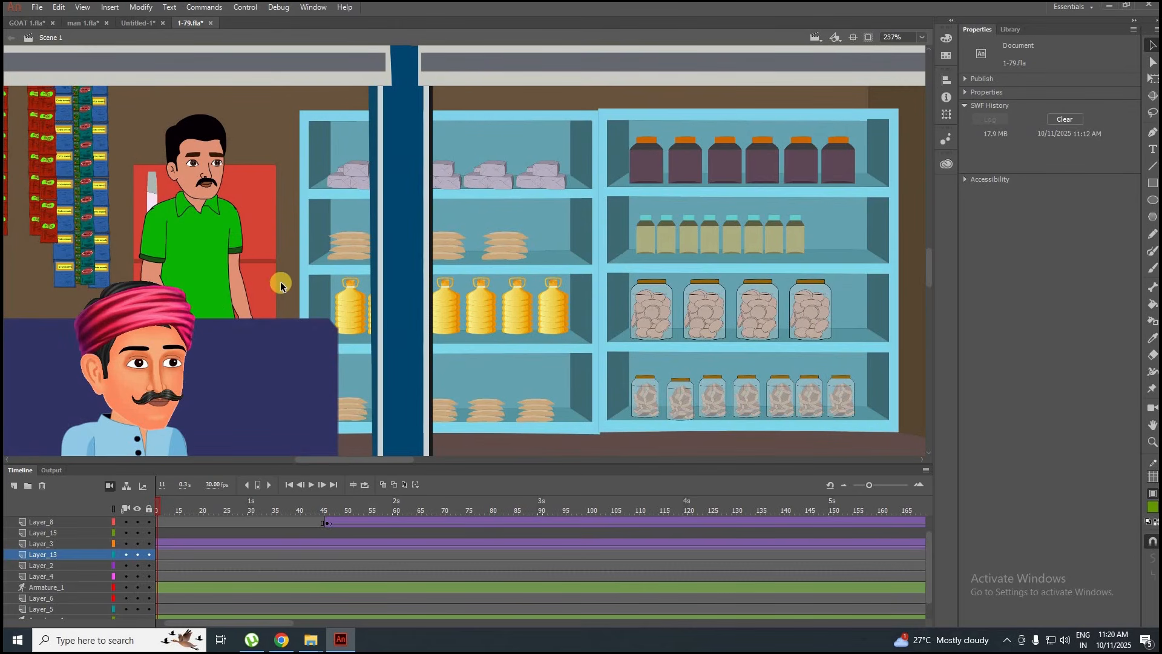
{"action": "scroll", "coordinate": [280, 283], "scroll_direction": "down", "scroll_amount": 3}
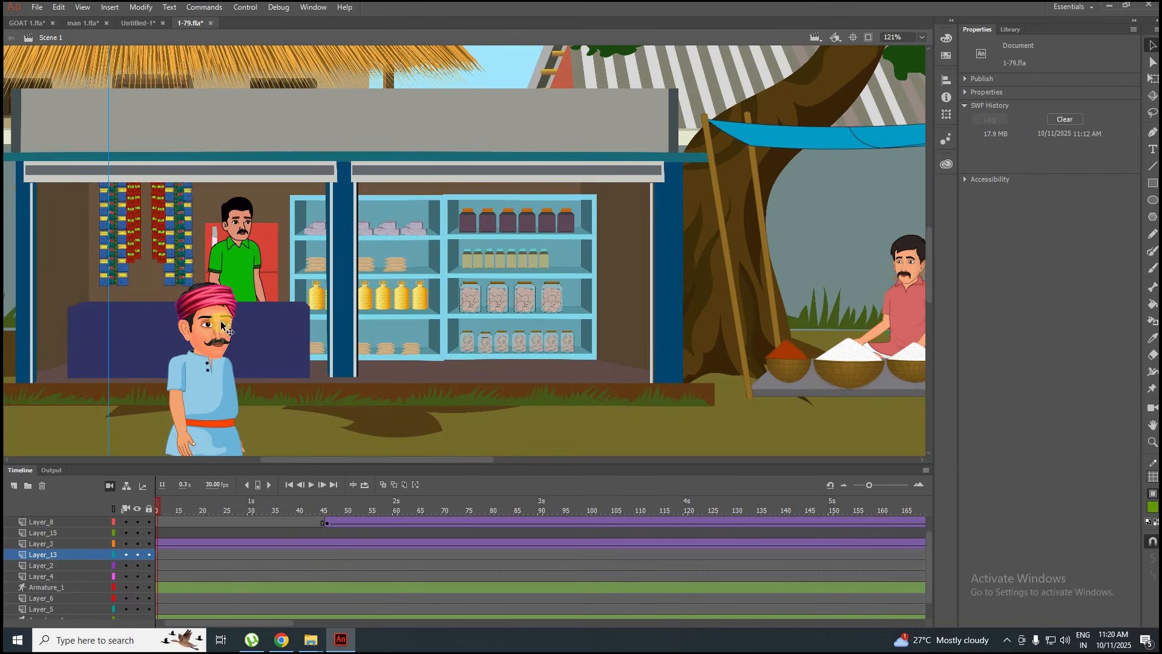
Slide the dark blue counter aside to expose the shopkeeper's legs, and reposition it in front of him at X -18.30, Y 713.50.
{"action": "left_click_drag", "start_coordinate": [294, 318], "coordinate": [487, 277]}
{"action": "scroll", "coordinate": [293, 311], "scroll_direction": "up", "scroll_amount": 5}
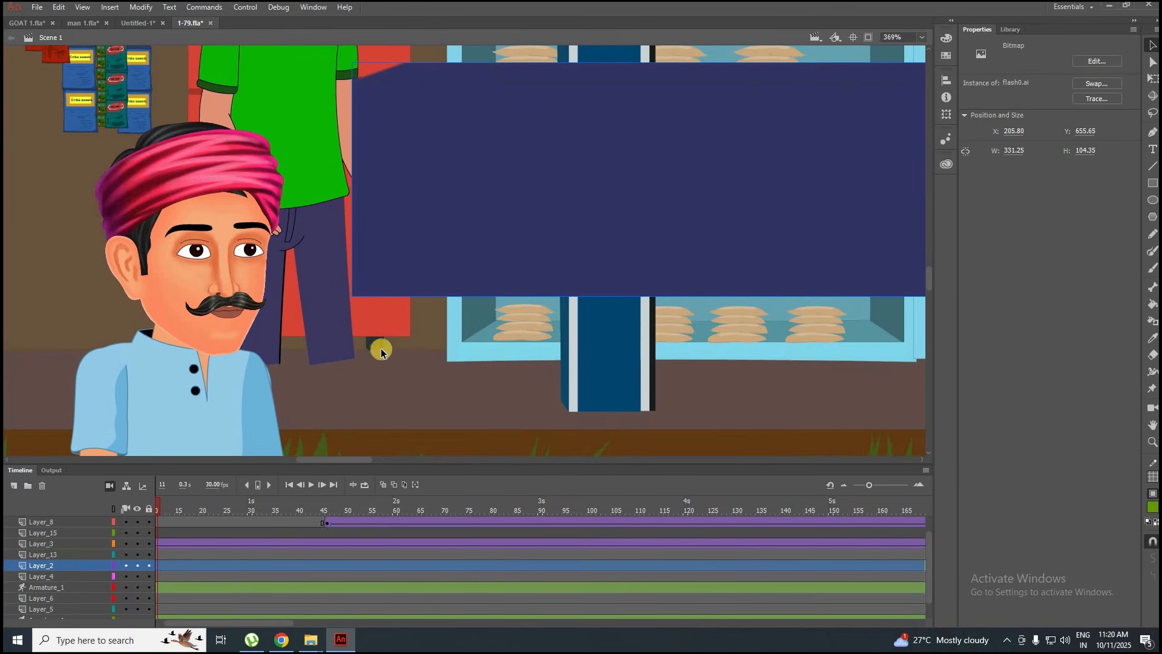
{"action": "scroll", "coordinate": [230, 332], "scroll_direction": "down", "scroll_amount": 2}
{"action": "left_click_drag", "start_coordinate": [353, 278], "coordinate": [116, 323]}
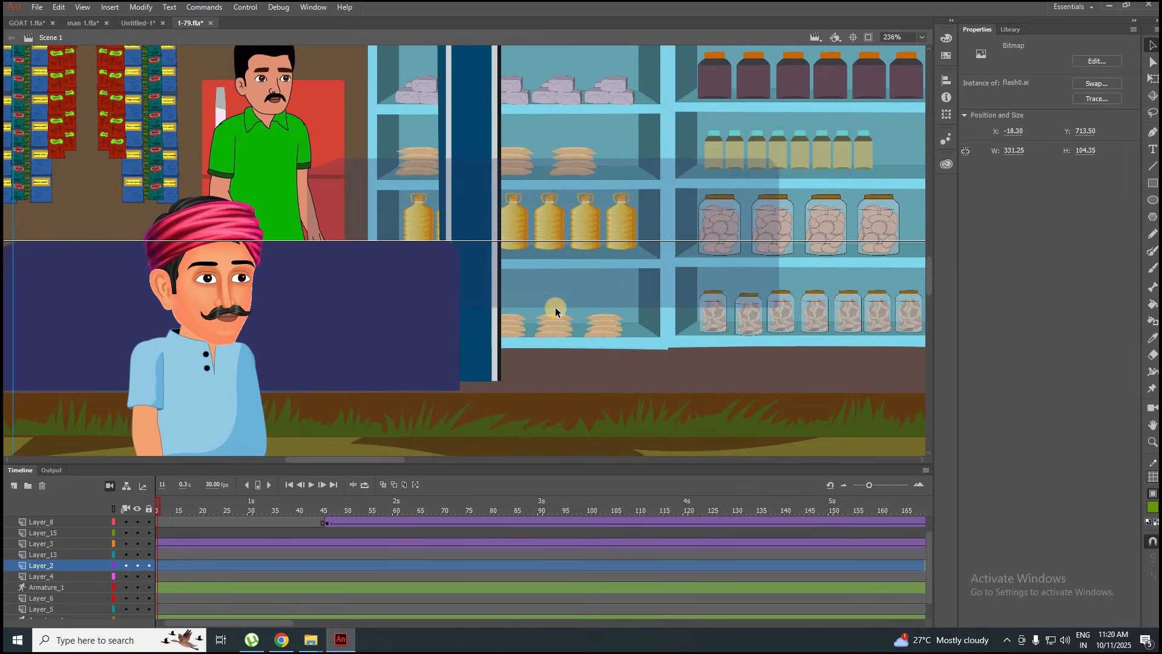
{"action": "scroll", "coordinate": [554, 307], "scroll_direction": "down", "scroll_amount": 2}
{"action": "scroll", "coordinate": [555, 307], "scroll_direction": "down", "scroll_amount": 1}
Scrub the animation from its opening frames to frame 147, and select the spice stall bitmap behind the walking characters.
{"action": "mouse_move", "coordinate": [180, 507]}
{"action": "left_mouse_down"}
{"action": "mouse_move", "coordinate": [147, 508]}
{"action": "mouse_move", "coordinate": [191, 505]}
{"action": "left_mouse_up"}
{"action": "scroll", "coordinate": [312, 332], "scroll_direction": "down", "scroll_amount": 3}
{"action": "scroll", "coordinate": [313, 332], "scroll_direction": "down", "scroll_amount": 1}
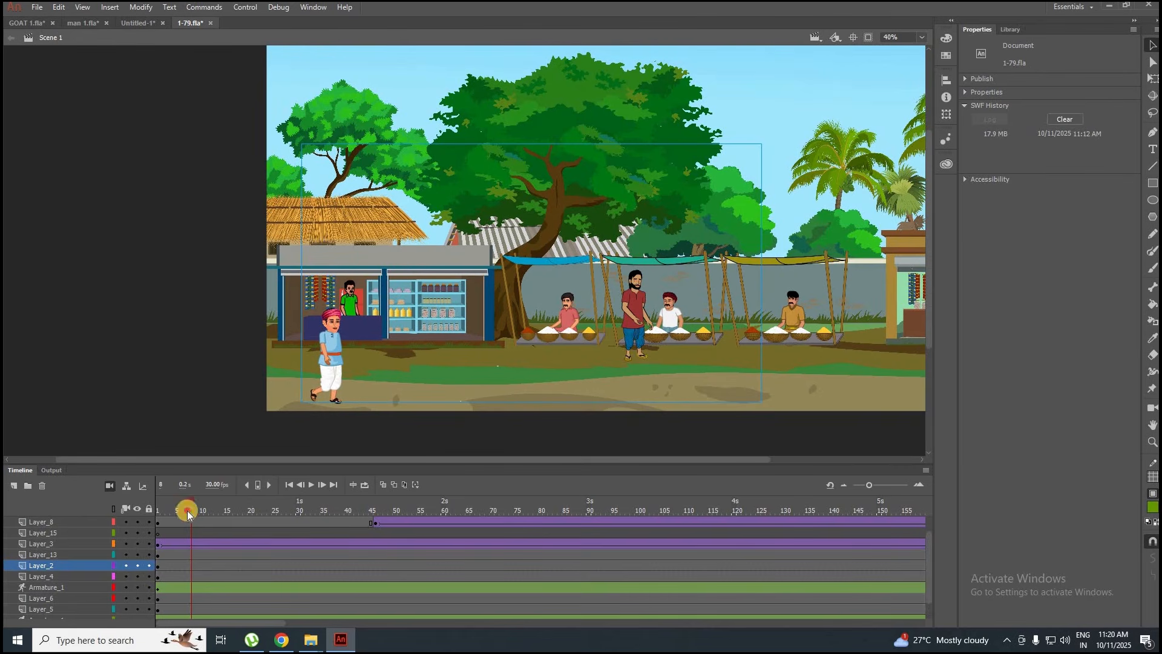
{"action": "left_click_drag", "start_coordinate": [189, 514], "coordinate": [760, 488]}
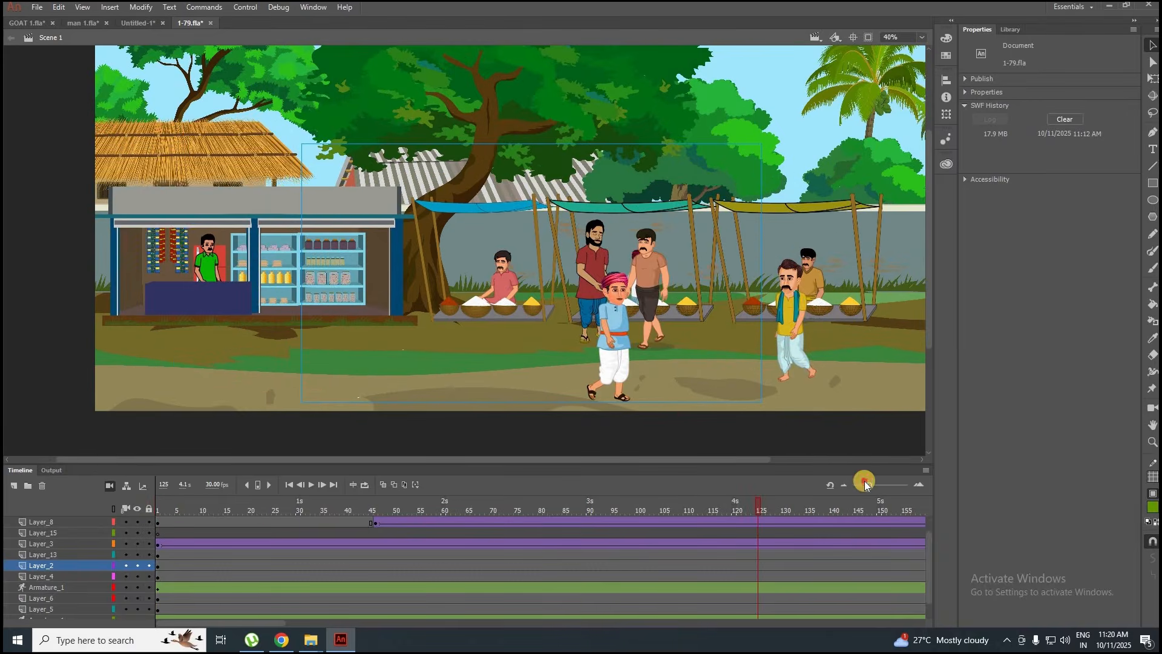
{"action": "left_click_drag", "start_coordinate": [864, 480], "coordinate": [865, 482]}
{"action": "scroll", "coordinate": [492, 183], "scroll_direction": "up", "scroll_amount": 1}
{"action": "left_click", "coordinate": [492, 183]}
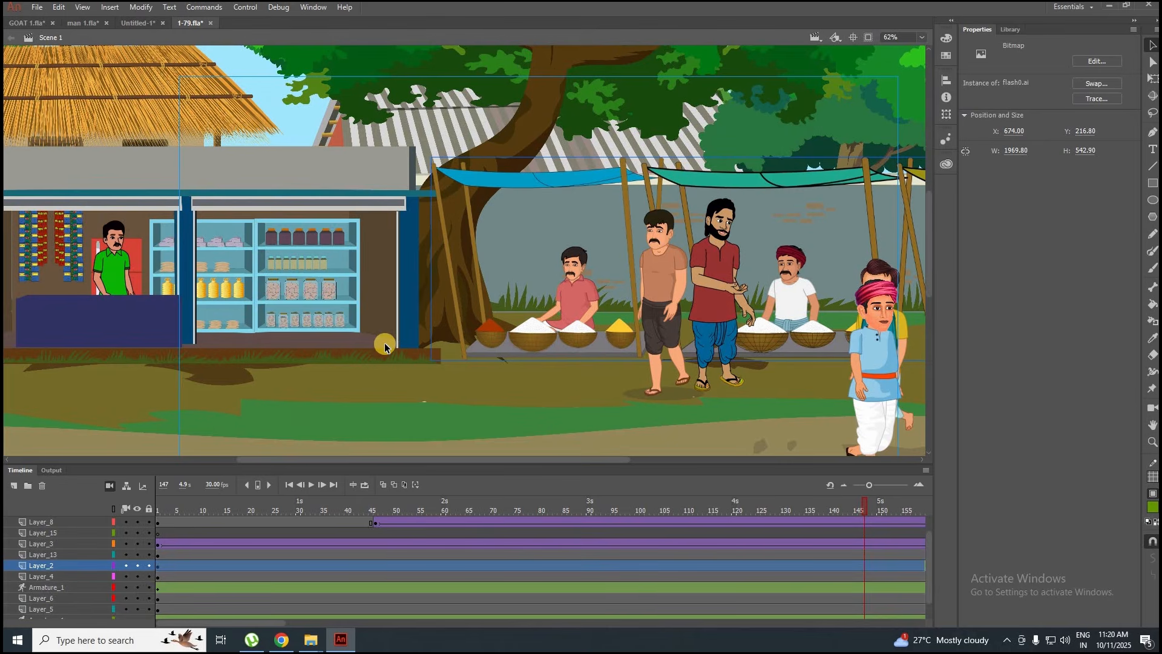
{"action": "scroll", "coordinate": [385, 347], "scroll_direction": "down", "scroll_amount": 2}
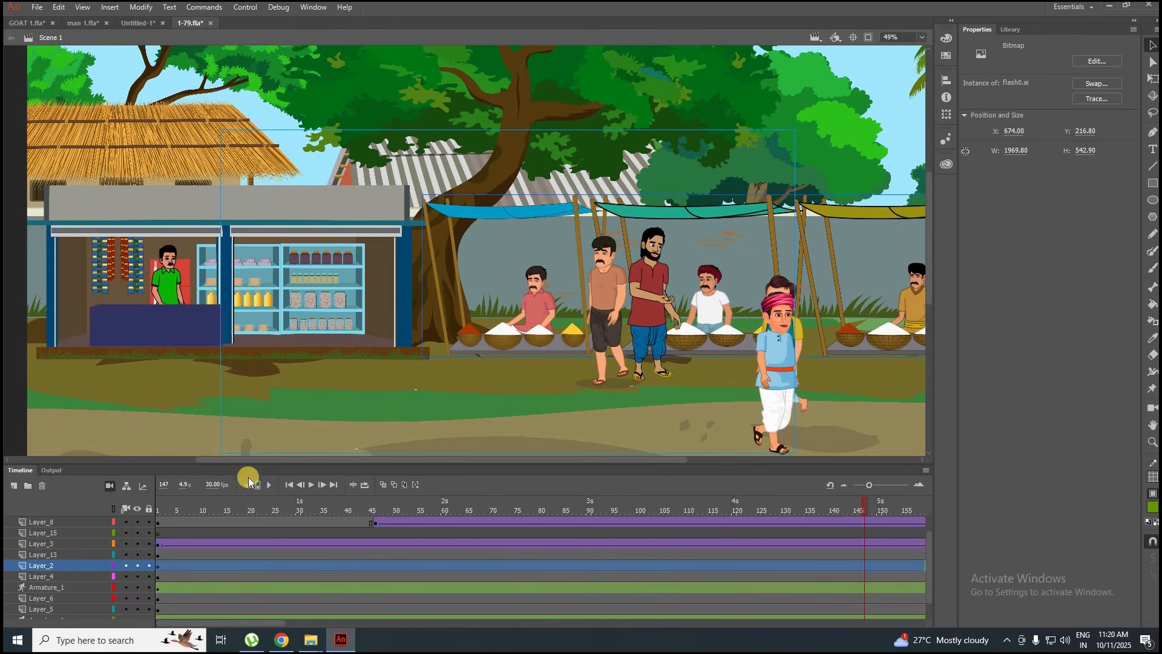
Return to frame 36 and scrub through to frame 243 to review the villagers walking across the whole market.
{"action": "left_click", "coordinate": [324, 502]}
{"action": "scroll", "coordinate": [333, 377], "scroll_direction": "down", "scroll_amount": 2}
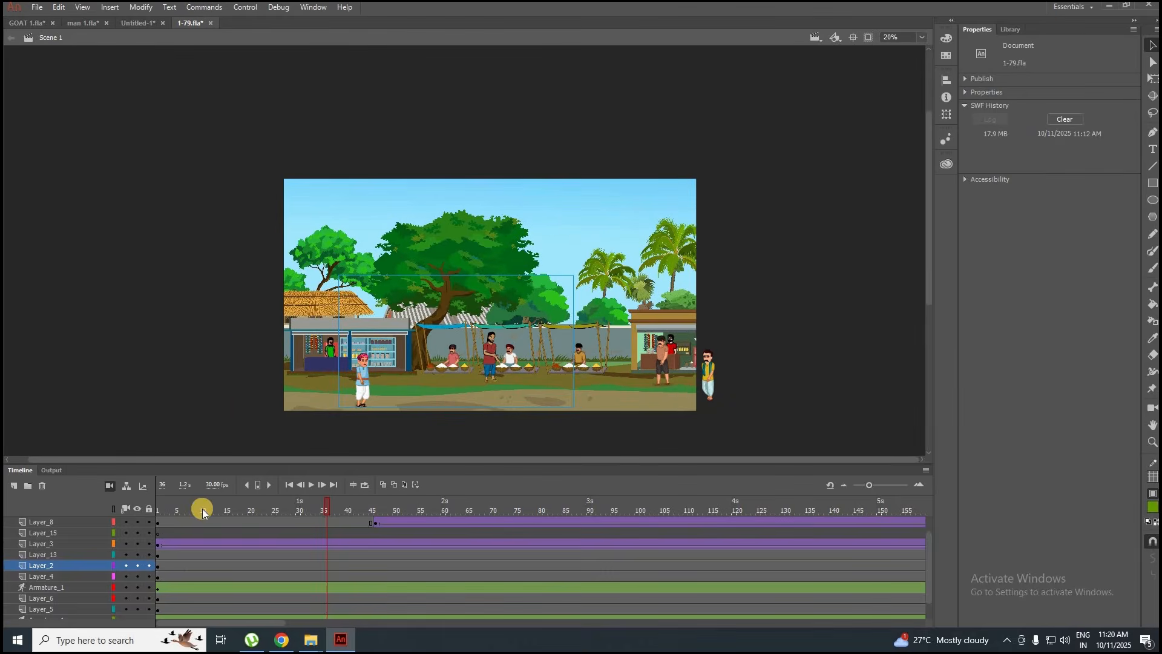
{"action": "left_click_drag", "start_coordinate": [186, 509], "coordinate": [362, 510]}
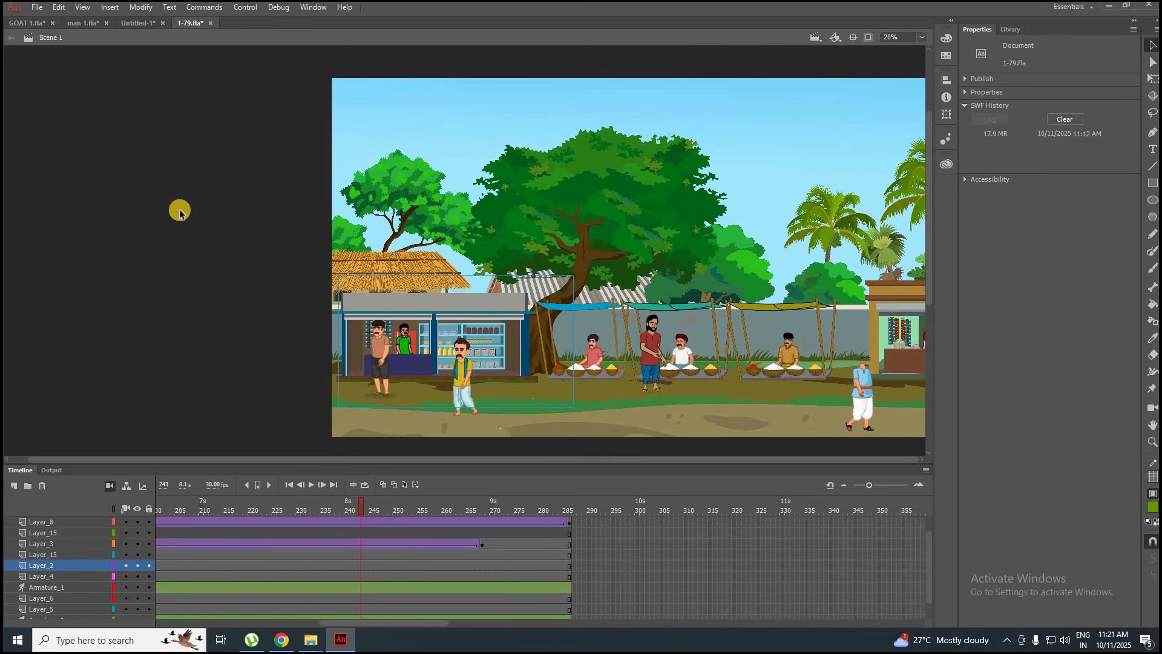
Switch to File Explorer's New folder (4) and browse the village, forest and house background images.
{"action": "mouse_move", "coordinate": [313, 643]}
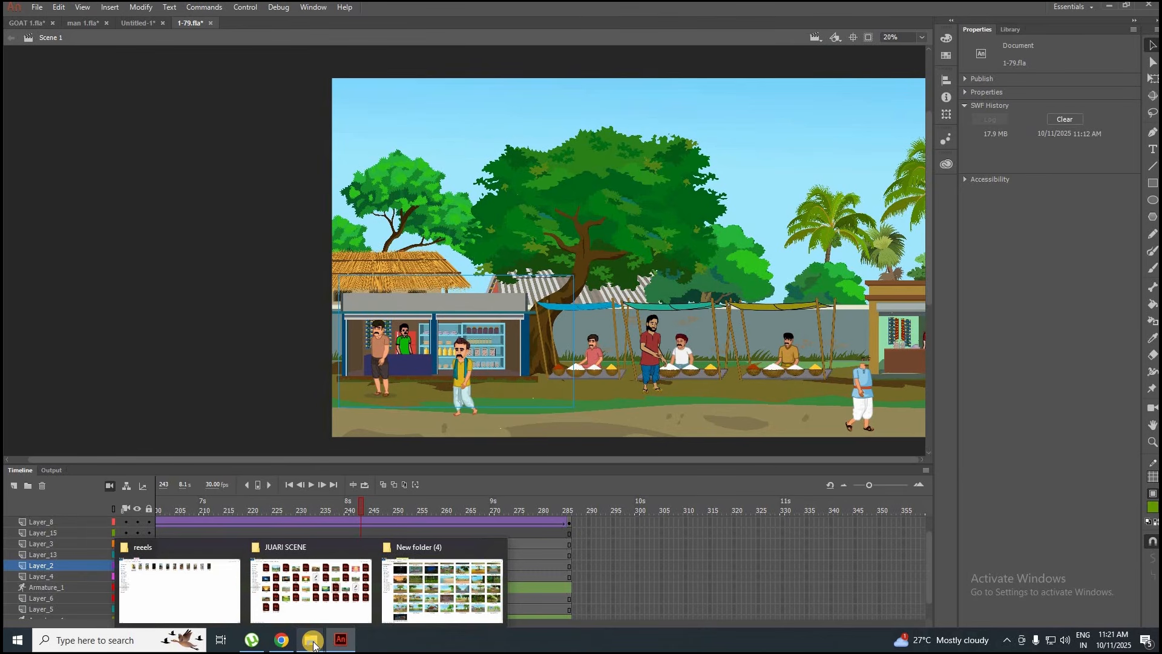
{"action": "left_click", "coordinate": [431, 598]}
{"action": "scroll", "coordinate": [466, 493], "scroll_direction": "up", "scroll_amount": 3}
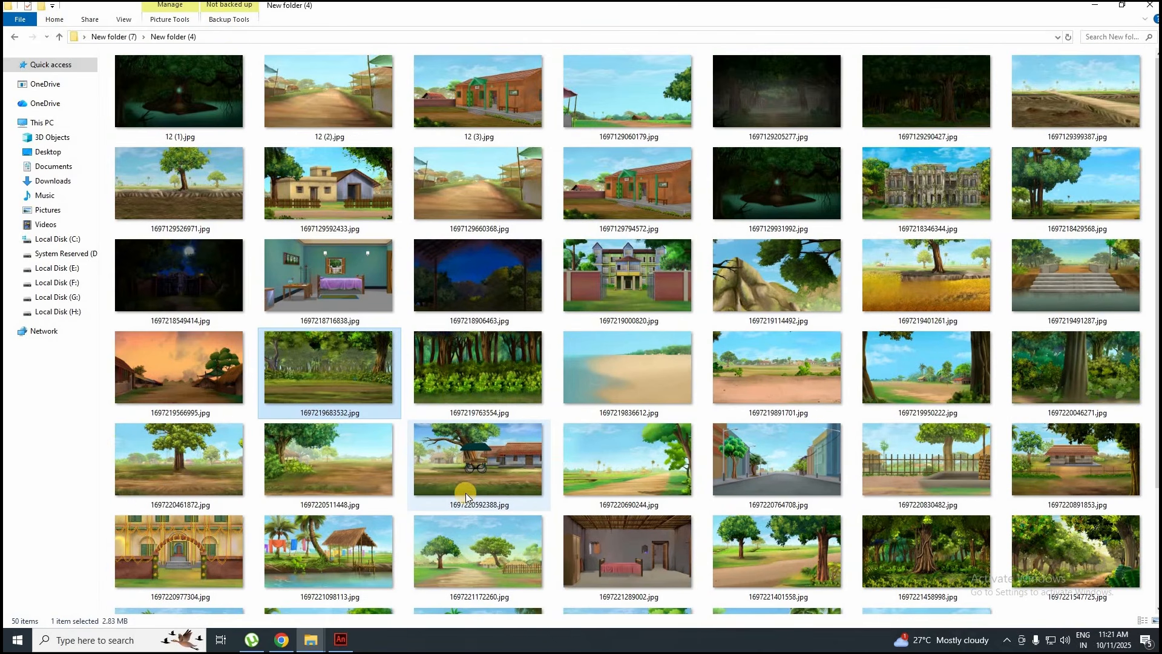
{"action": "scroll", "coordinate": [467, 493], "scroll_direction": "down", "scroll_amount": 3}
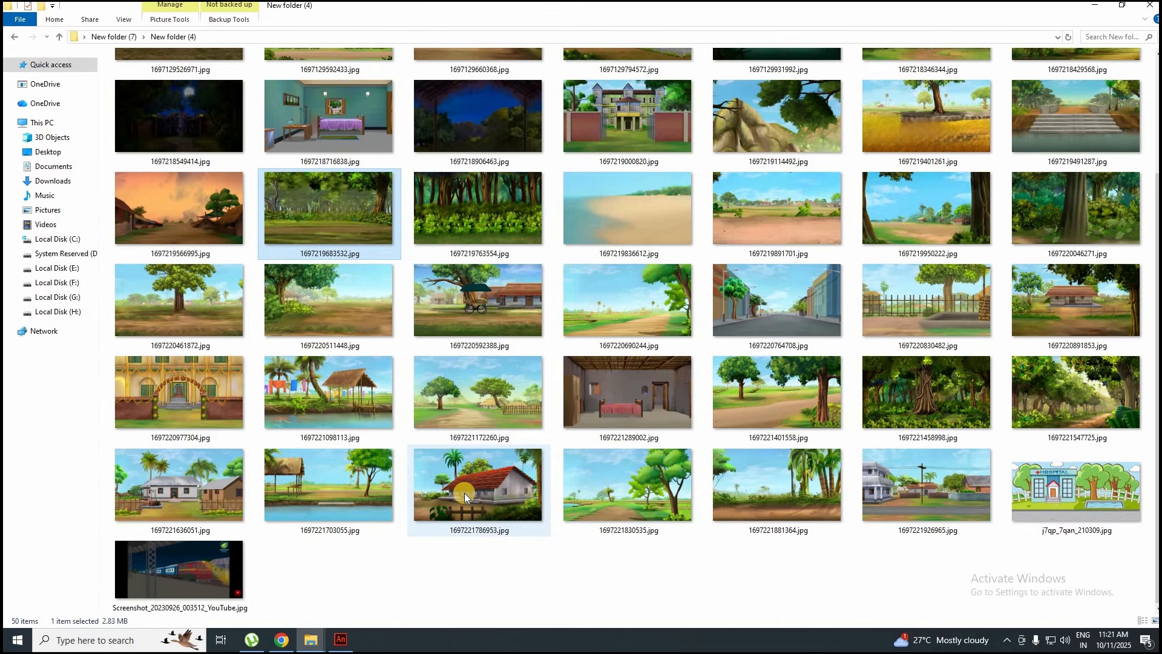